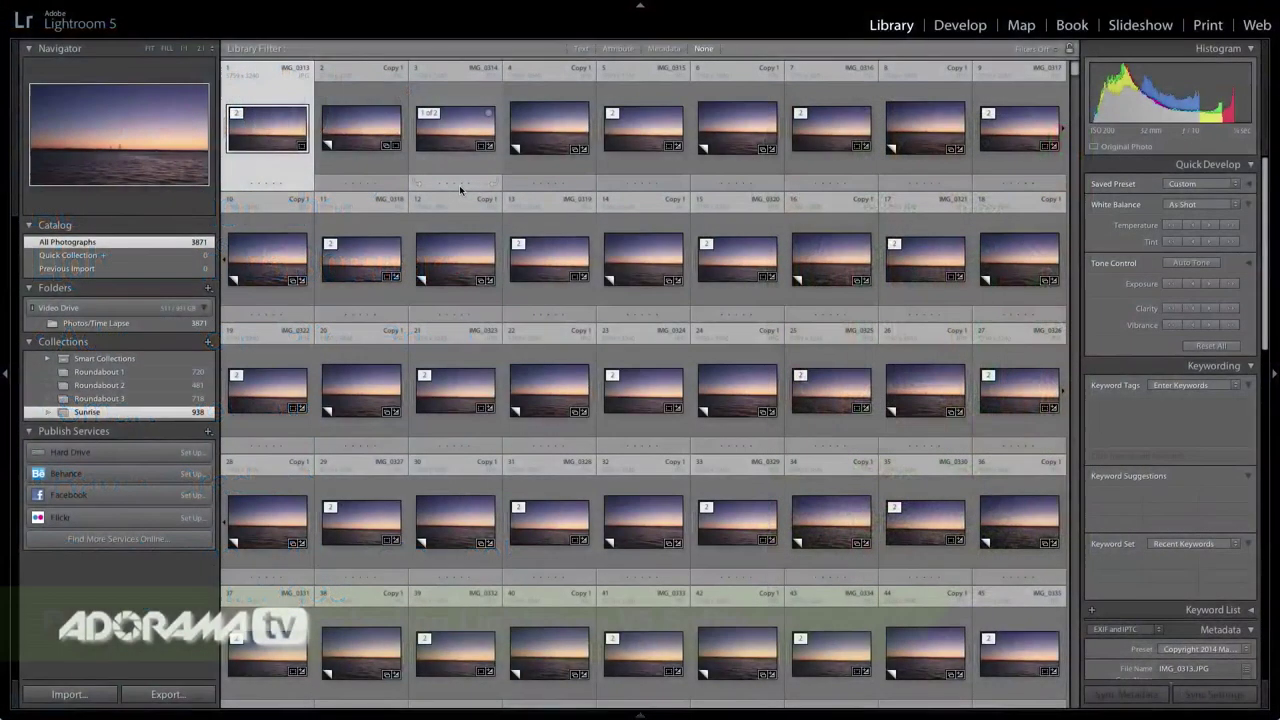
# Step: Browse the Roundabout 1 and Roundabout 3 collections, stepping through Roundabout 3 frames full-size
pyautogui.click(127, 372)
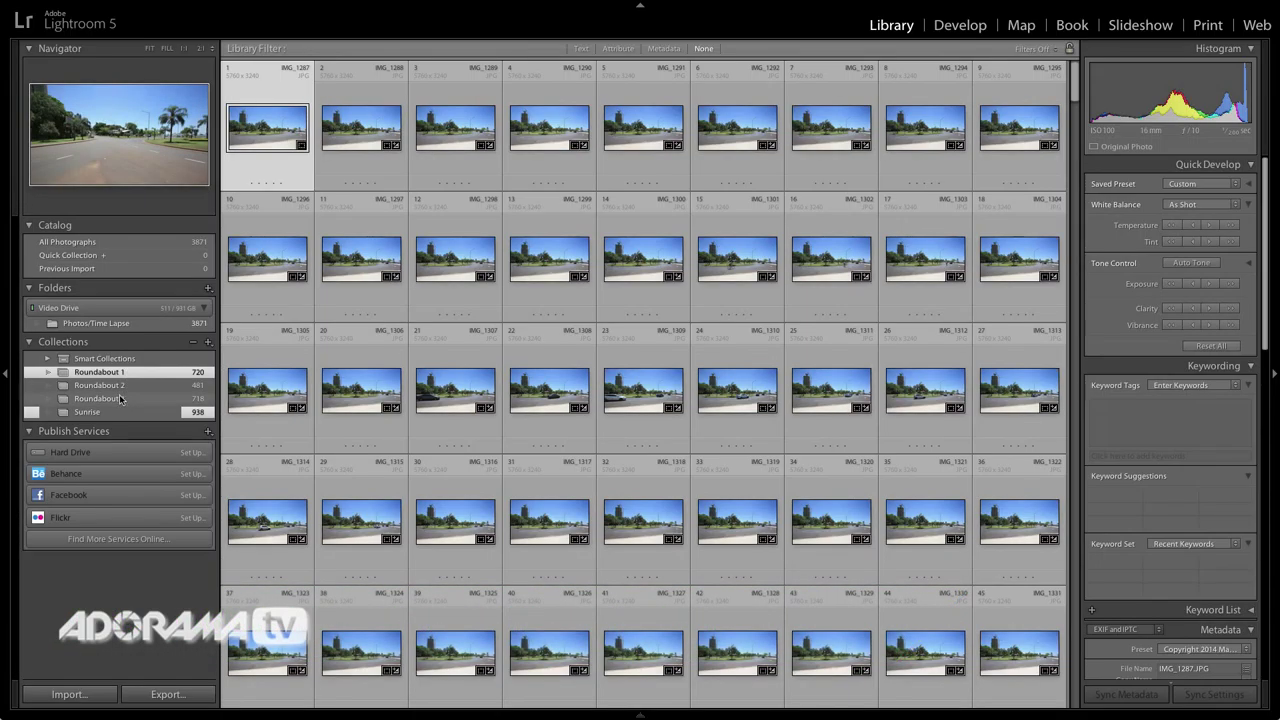
pyautogui.click(120, 399)
pyautogui.doubleClick(268, 148)
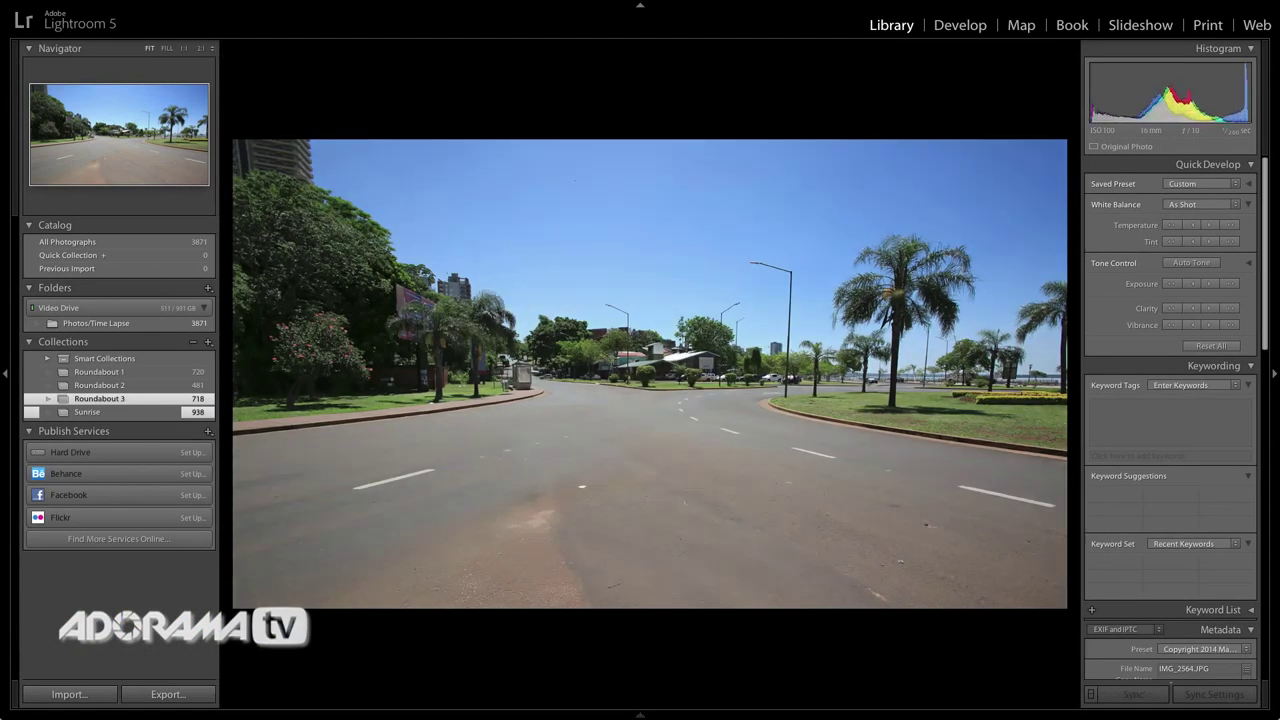
pyautogui.press('Right')
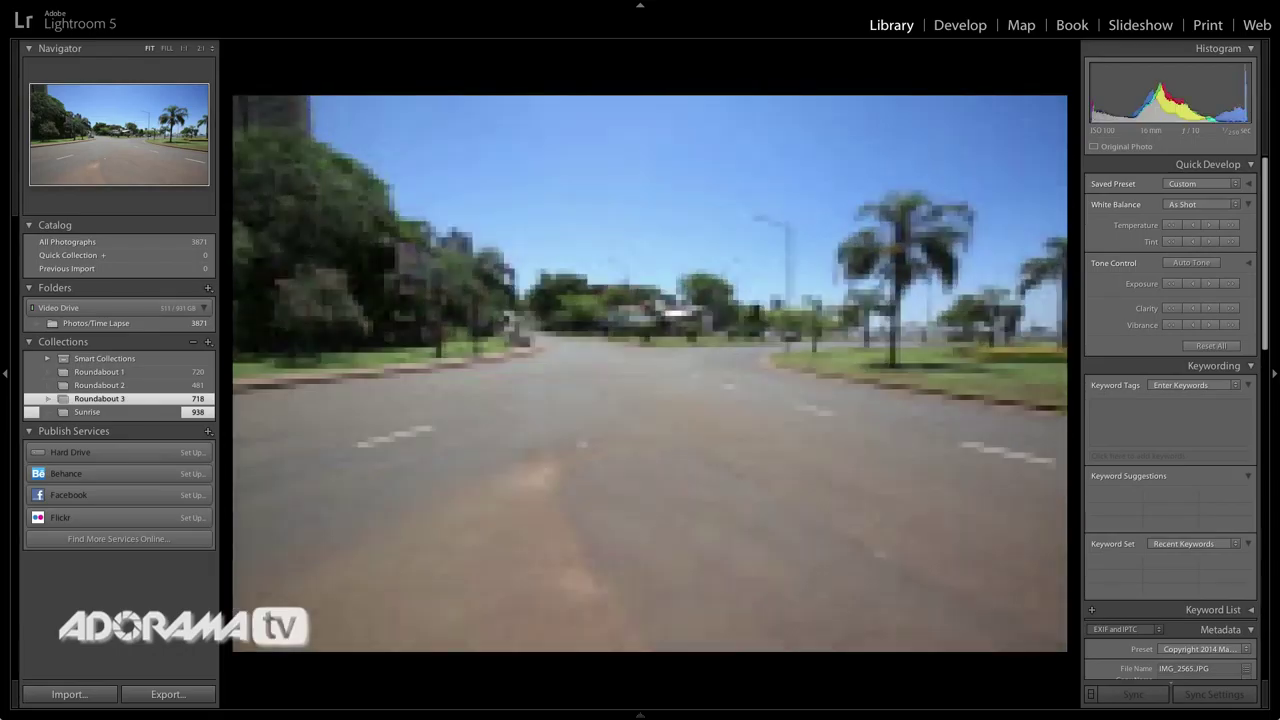
pyautogui.press('Right')
pyautogui.press('Right')
pyautogui.press('Right')
pyautogui.press('Right')
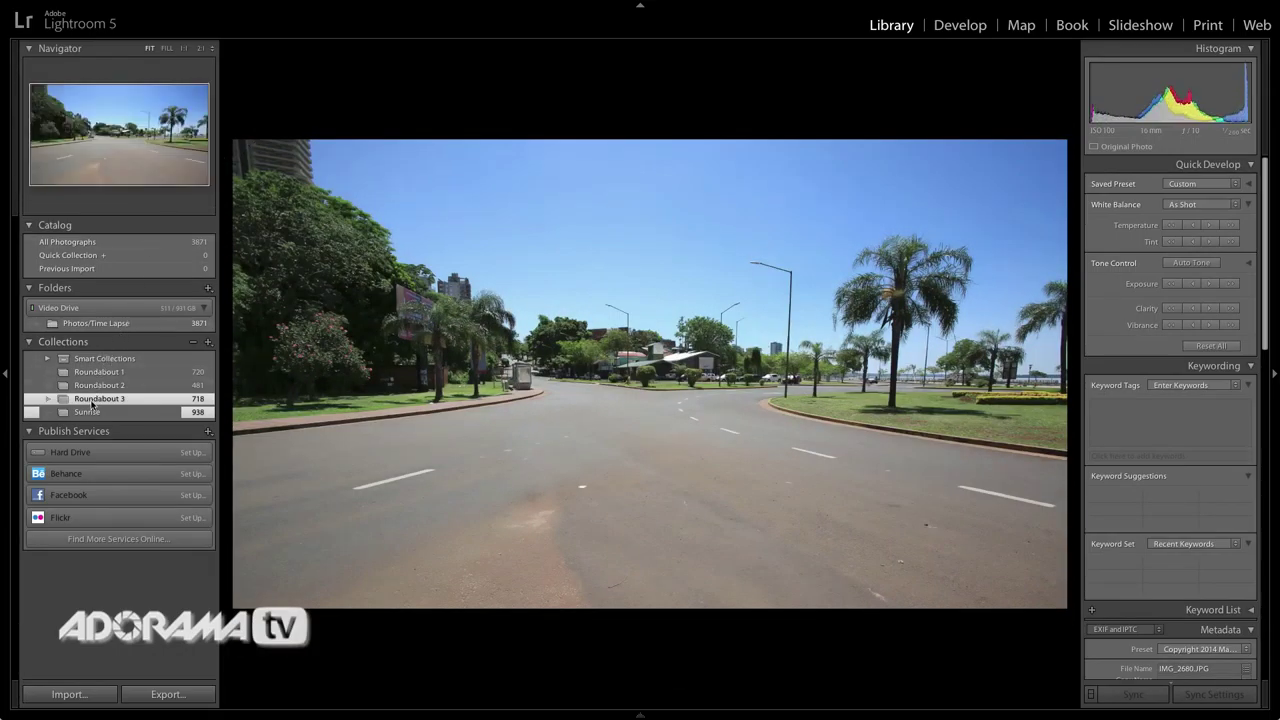
# Step: Step through the Sunrise collection, then select its first frame, IMG_0313, in the grid
pyautogui.click(88, 412)
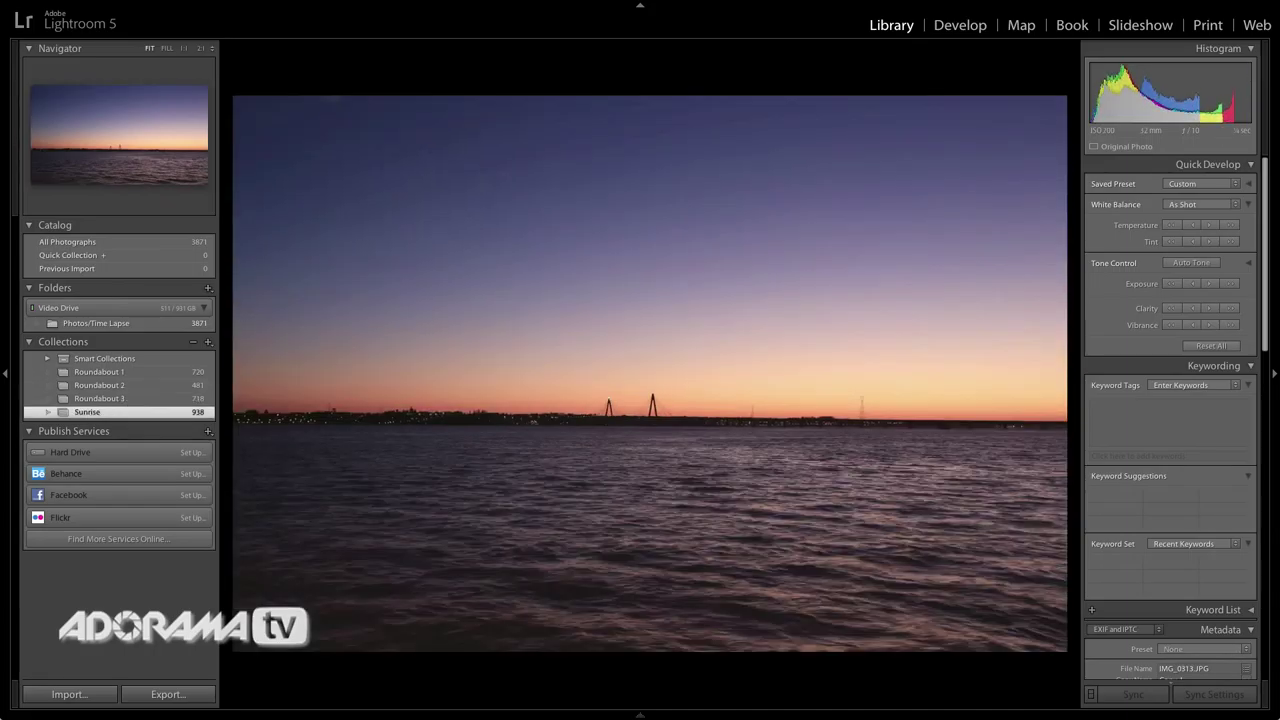
pyautogui.press('Right')
pyautogui.press('Right')
pyautogui.press('Right')
pyautogui.press('Right')
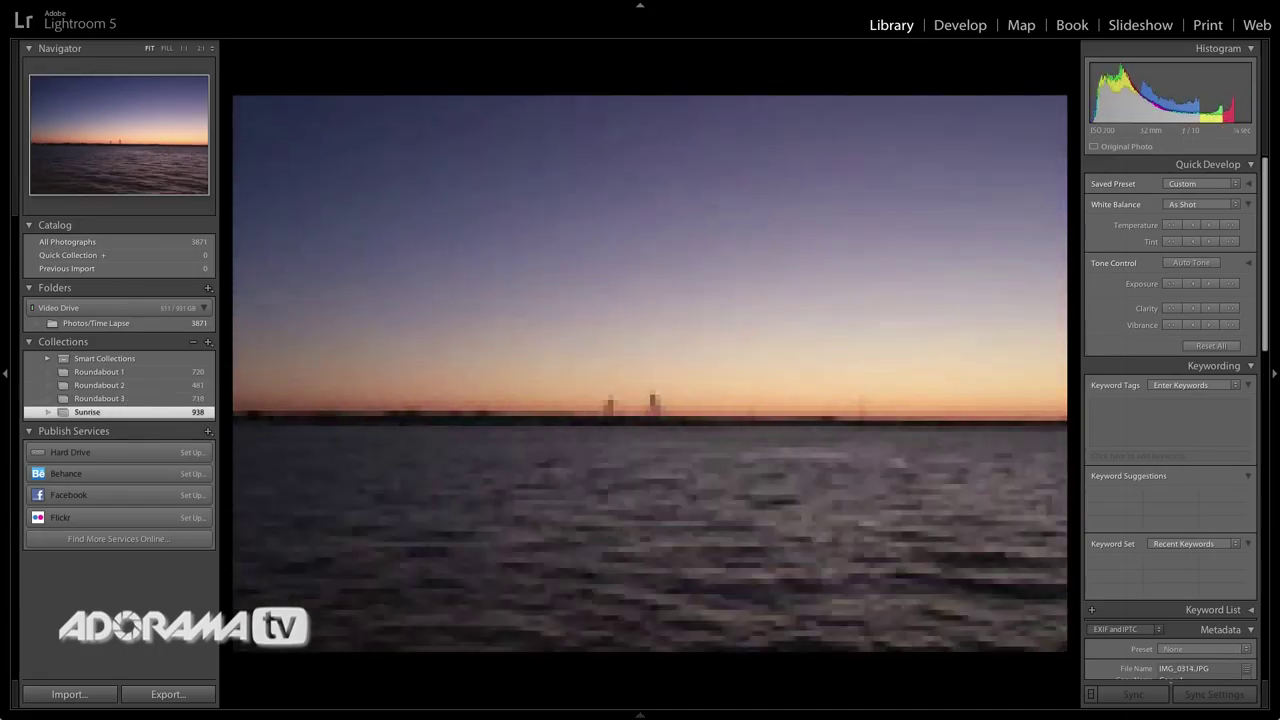
pyautogui.press('Right')
pyautogui.press('Right')
pyautogui.press('Right')
pyautogui.press('Right')
pyautogui.press('Right')
pyautogui.press('Right')
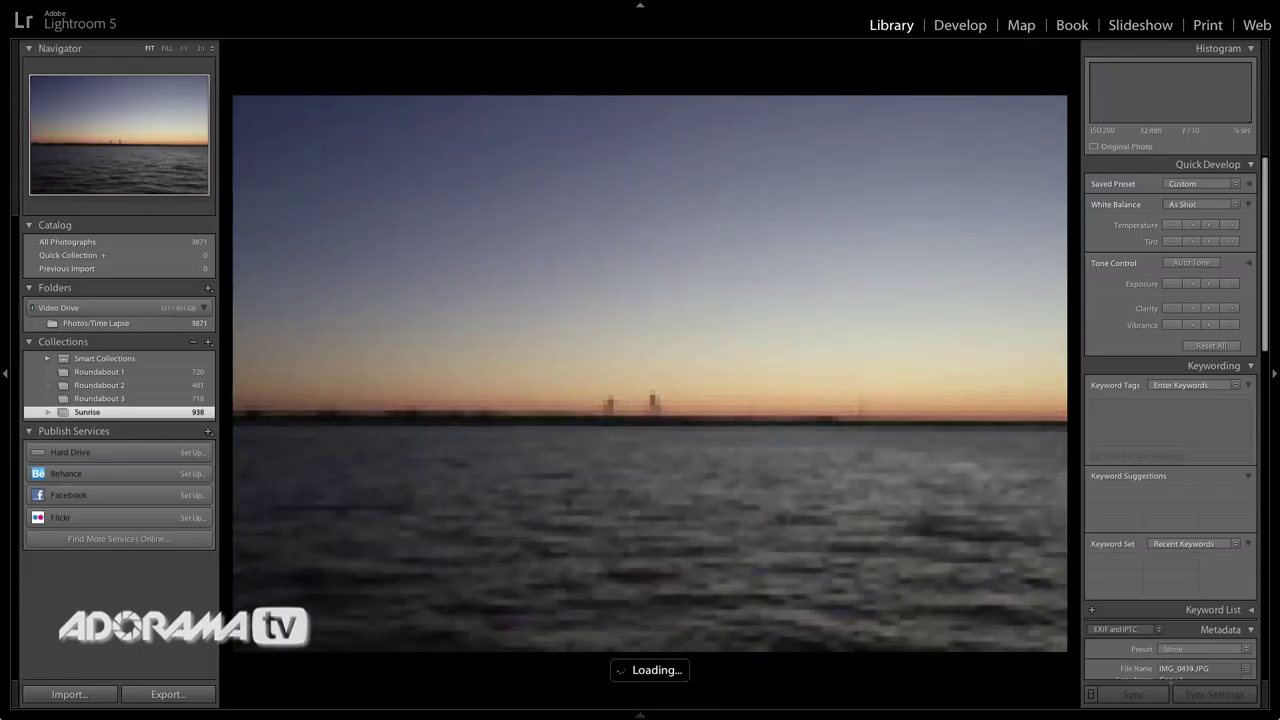
pyautogui.press('g')
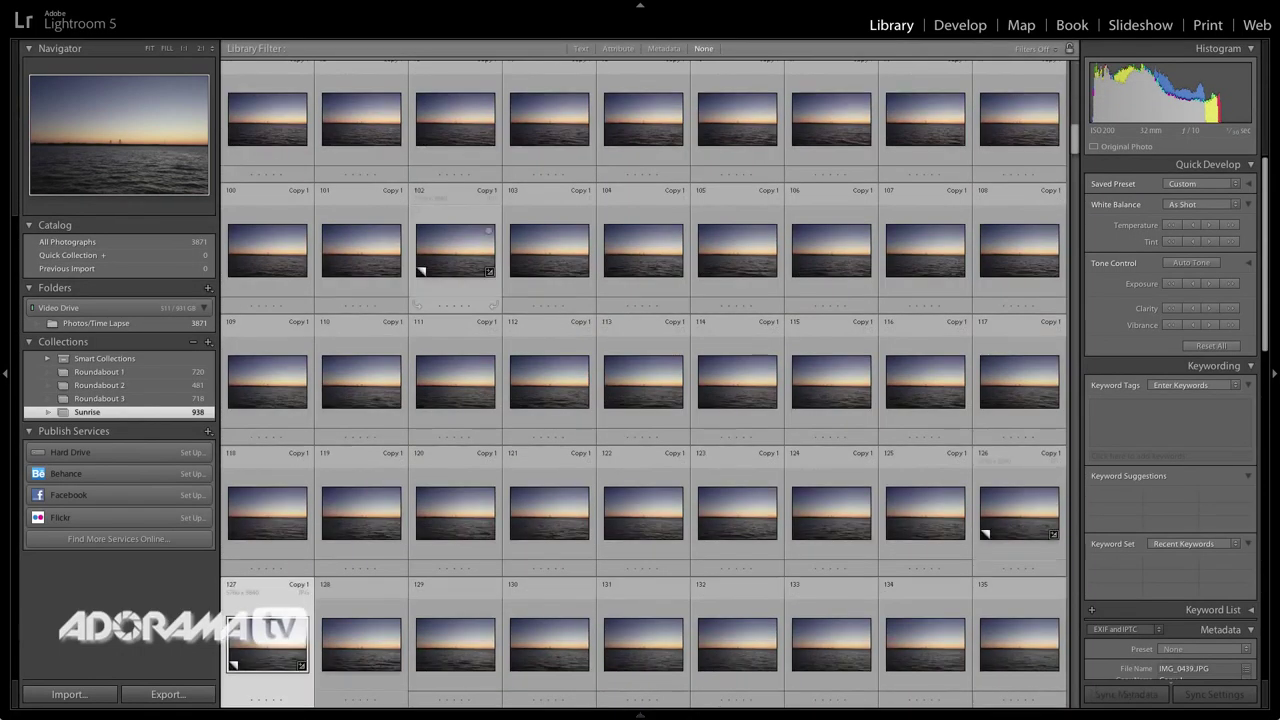
pyautogui.scroll(10, 423, 317)
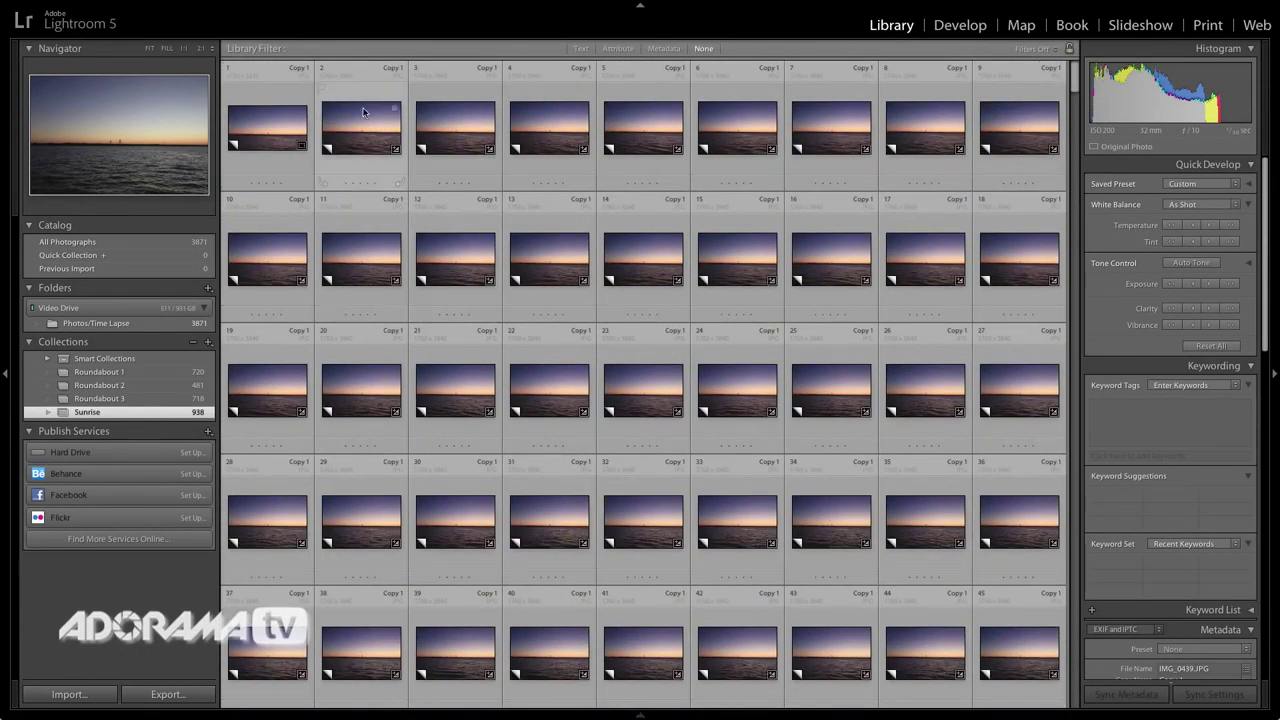
pyautogui.click(259, 132)
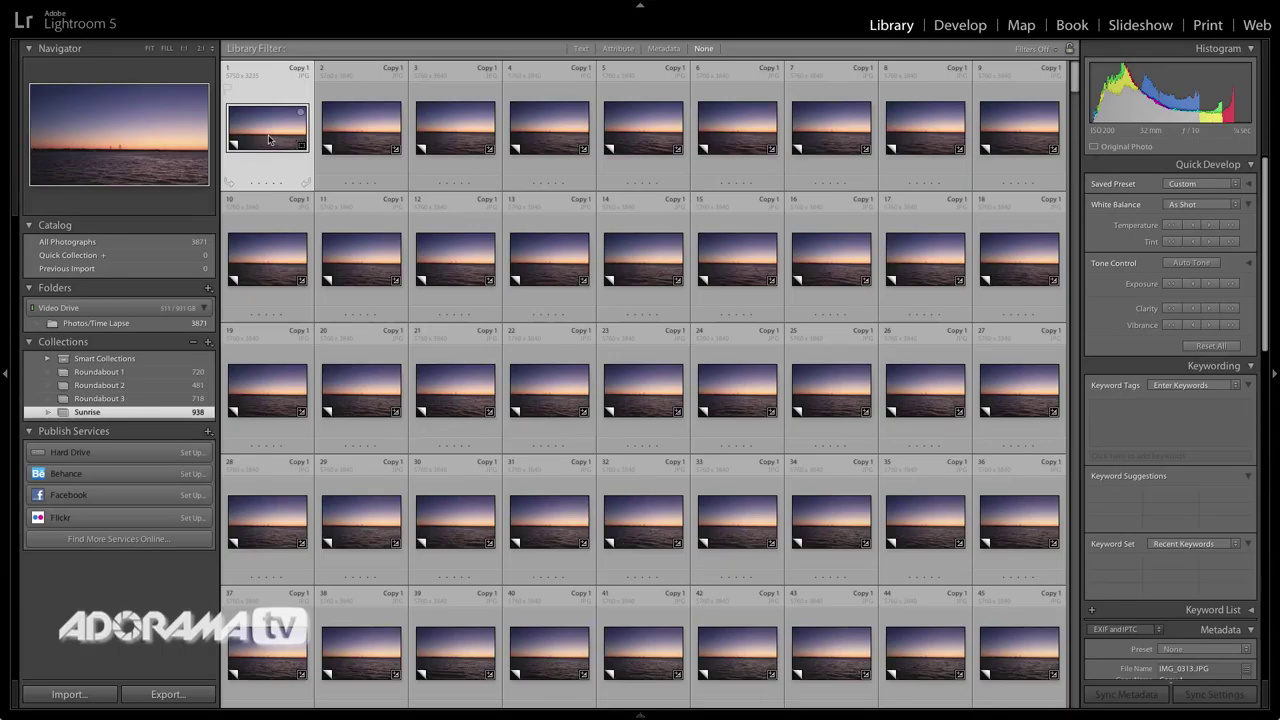
# Step: Crop IMG_0313 to 16 x 9 and level the horizon to a -0.09 angle, then return to the grid
pyautogui.press('d')
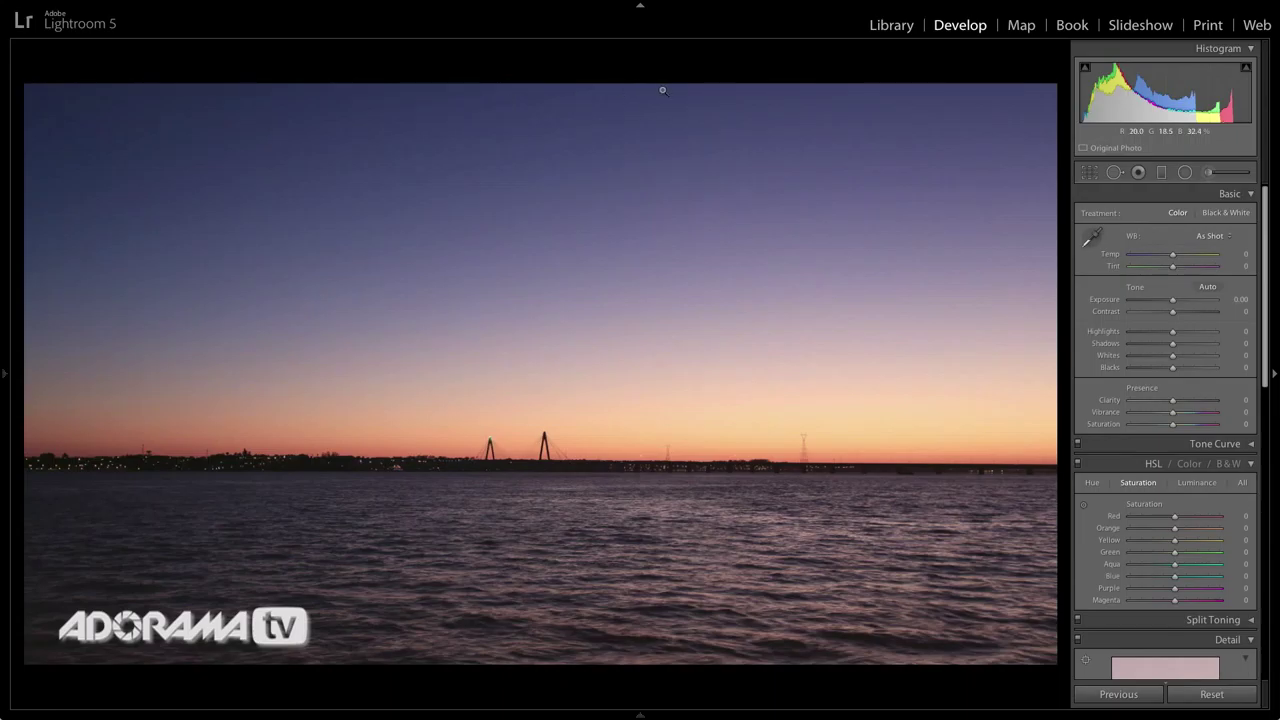
pyautogui.click(1090, 179)
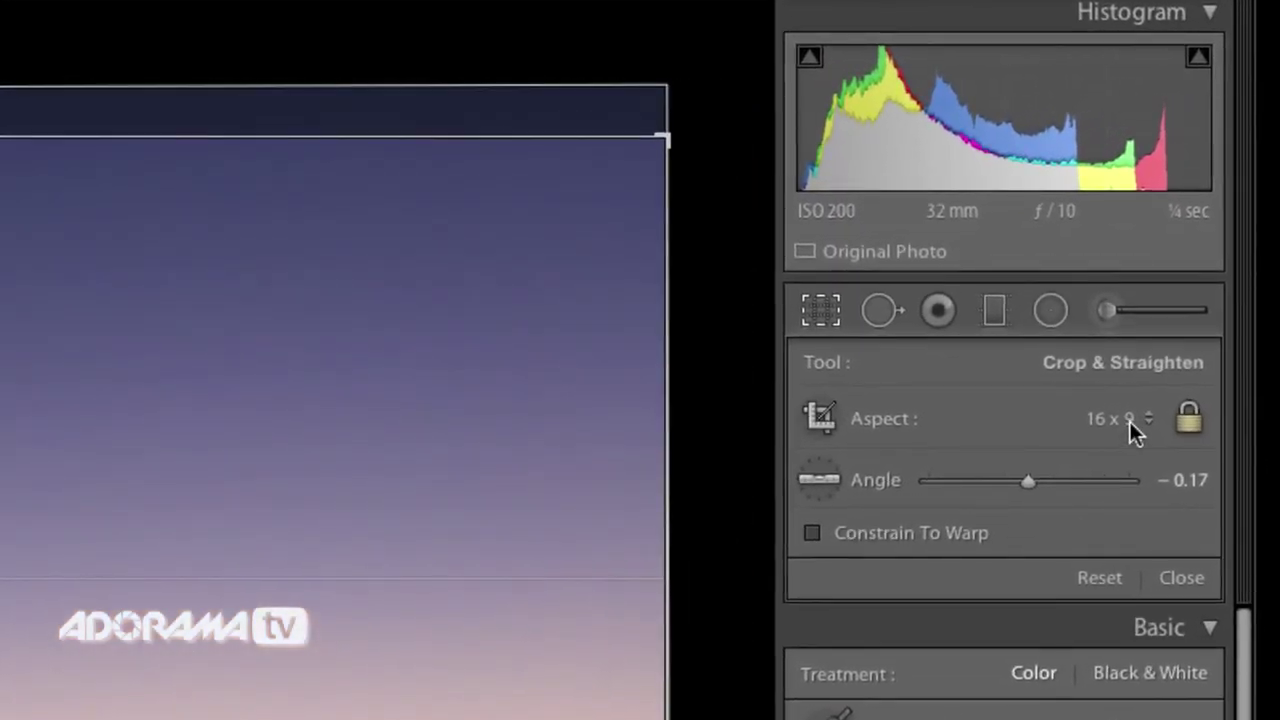
pyautogui.click(1129, 421)
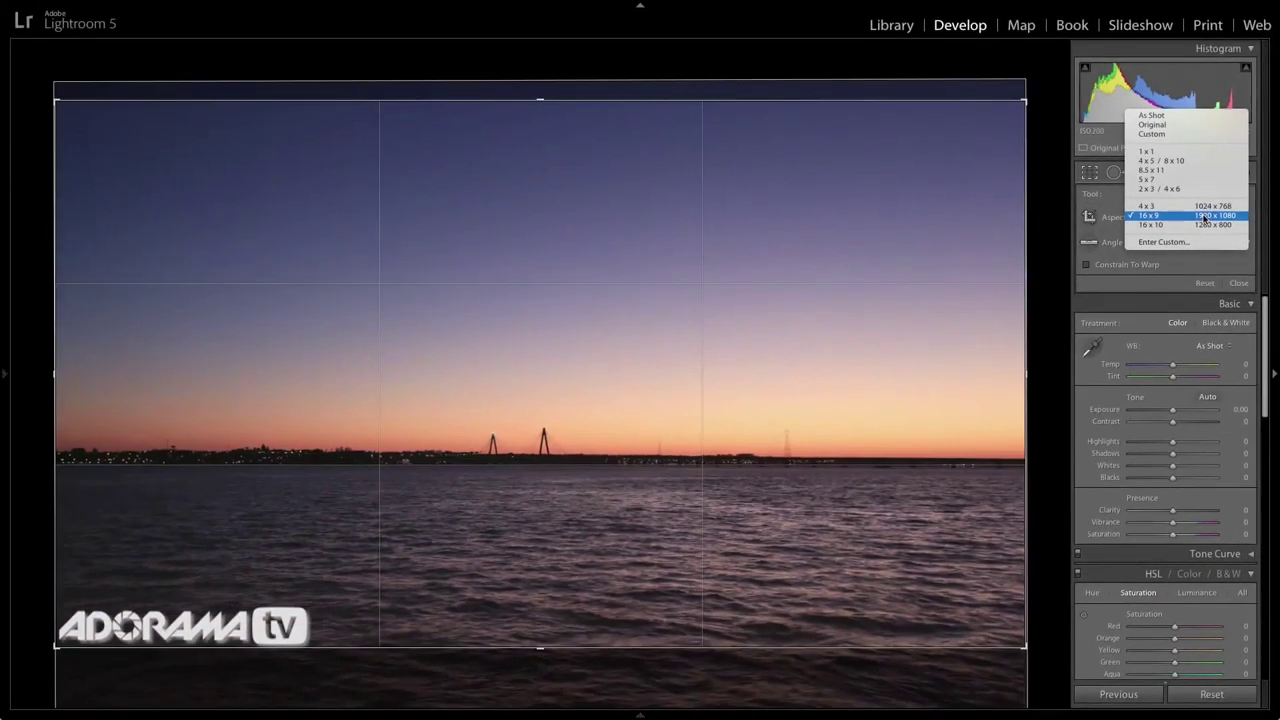
pyautogui.click(1094, 413)
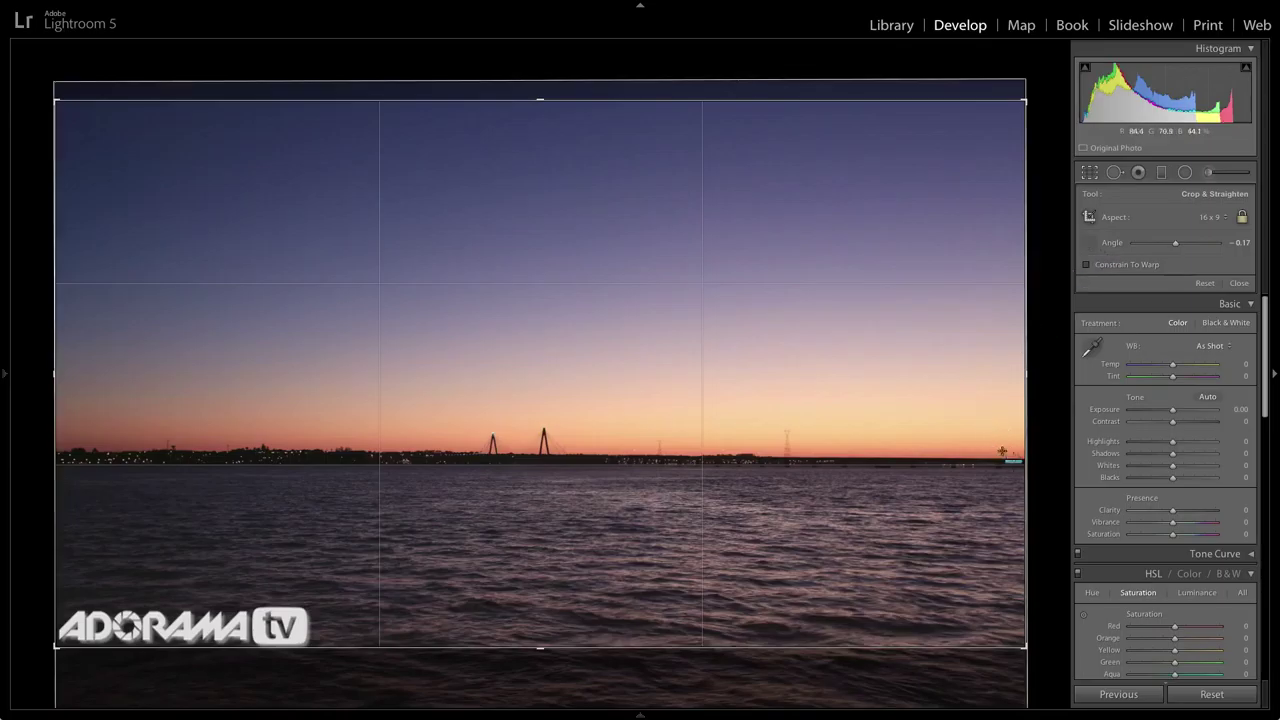
pyautogui.moveTo(984, 464)
pyautogui.mouseDown()
pyautogui.moveTo(194, 489)
pyautogui.moveTo(46, 466)
pyautogui.mouseUp()
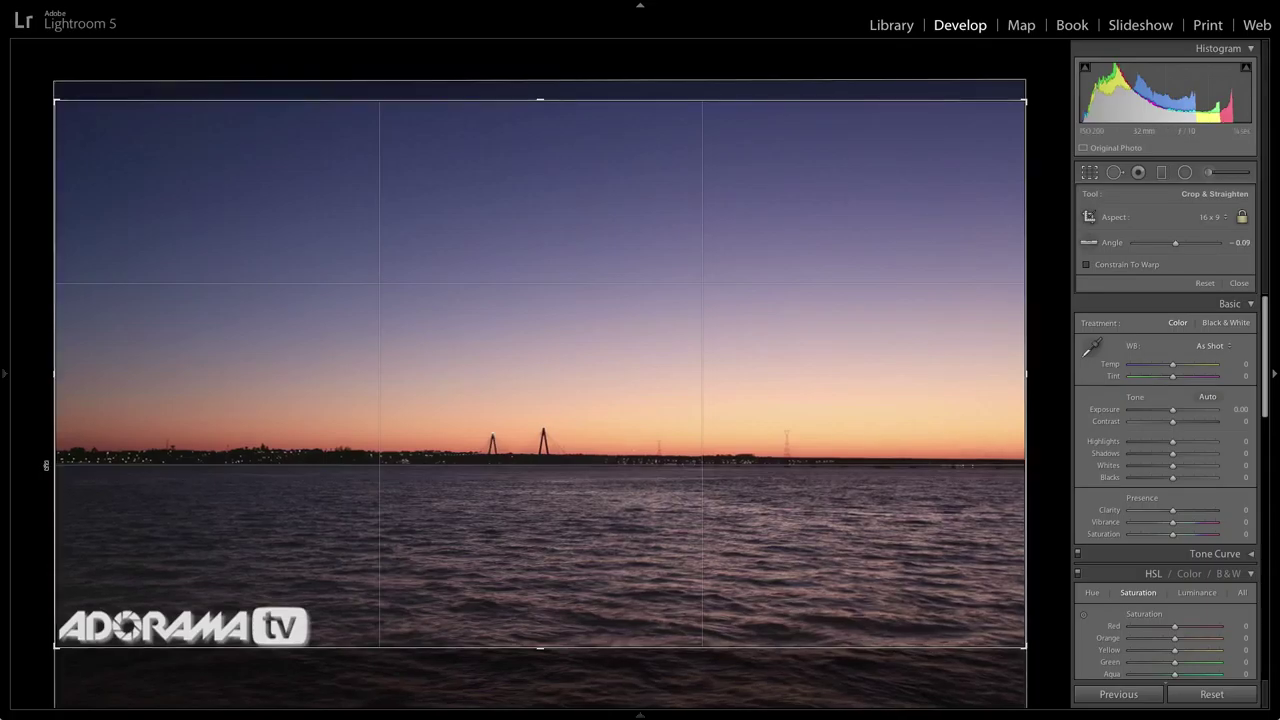
pyautogui.click(1239, 284)
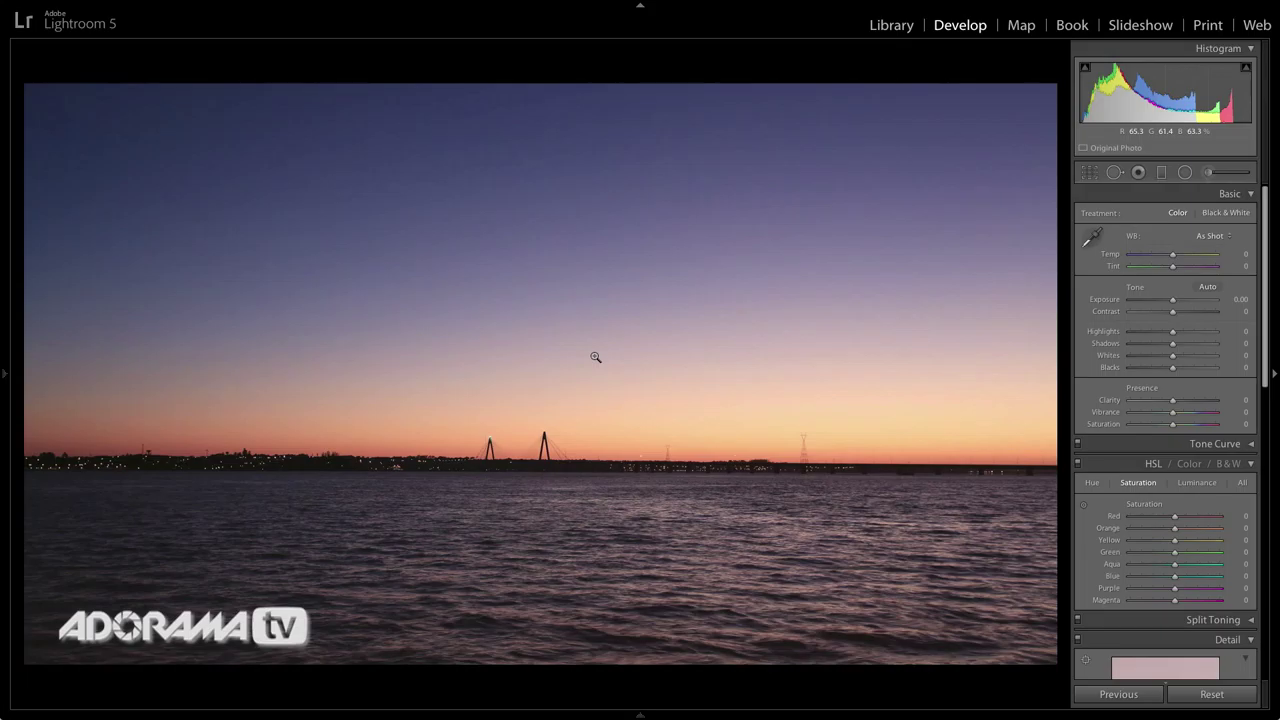
pyautogui.press('g')
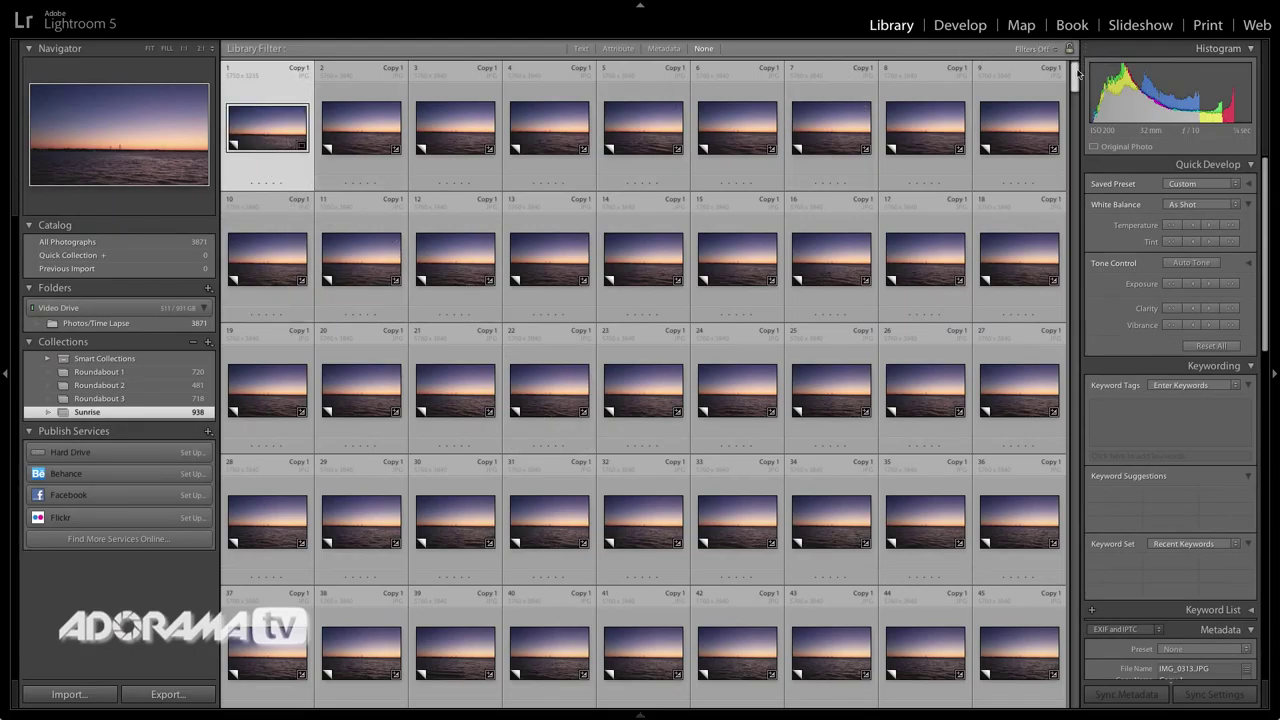
# Step: Select all 938 Sunrise frames and sync IMG_0313's crop and straightening onto them
pyautogui.moveTo(1076, 73); pyautogui.dragTo(1078, 692)
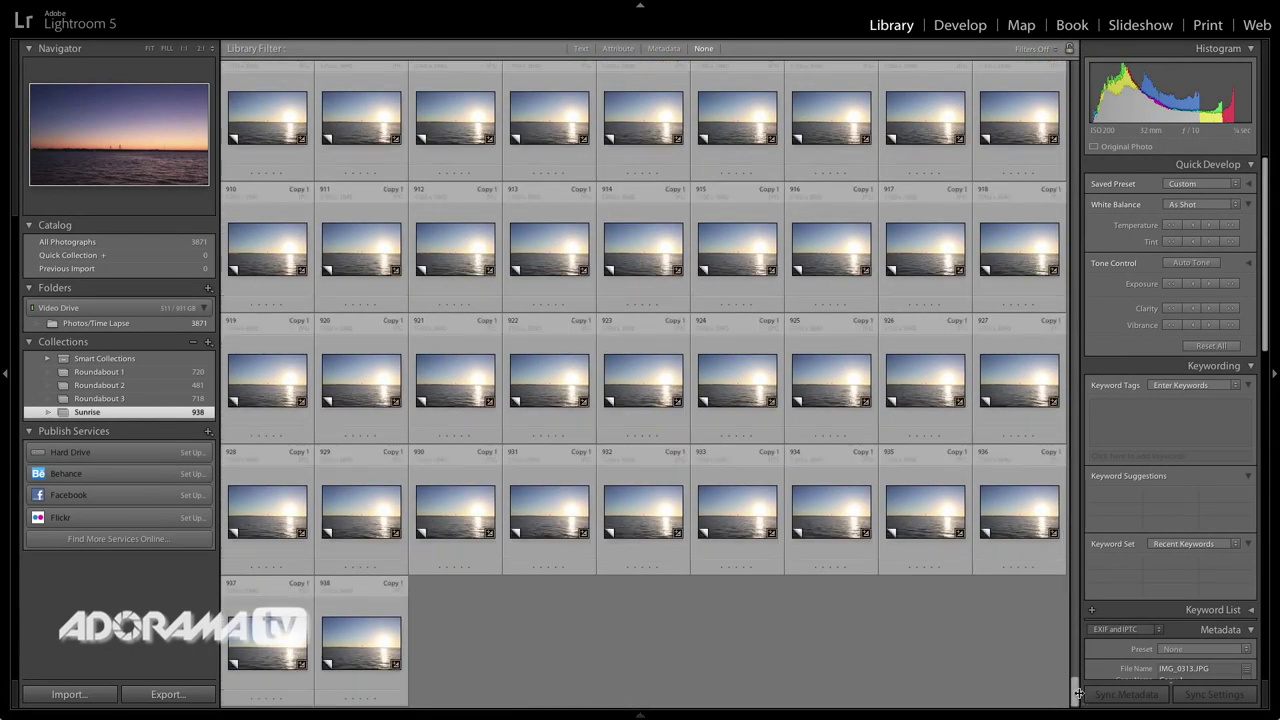
pyautogui.click(360, 658)
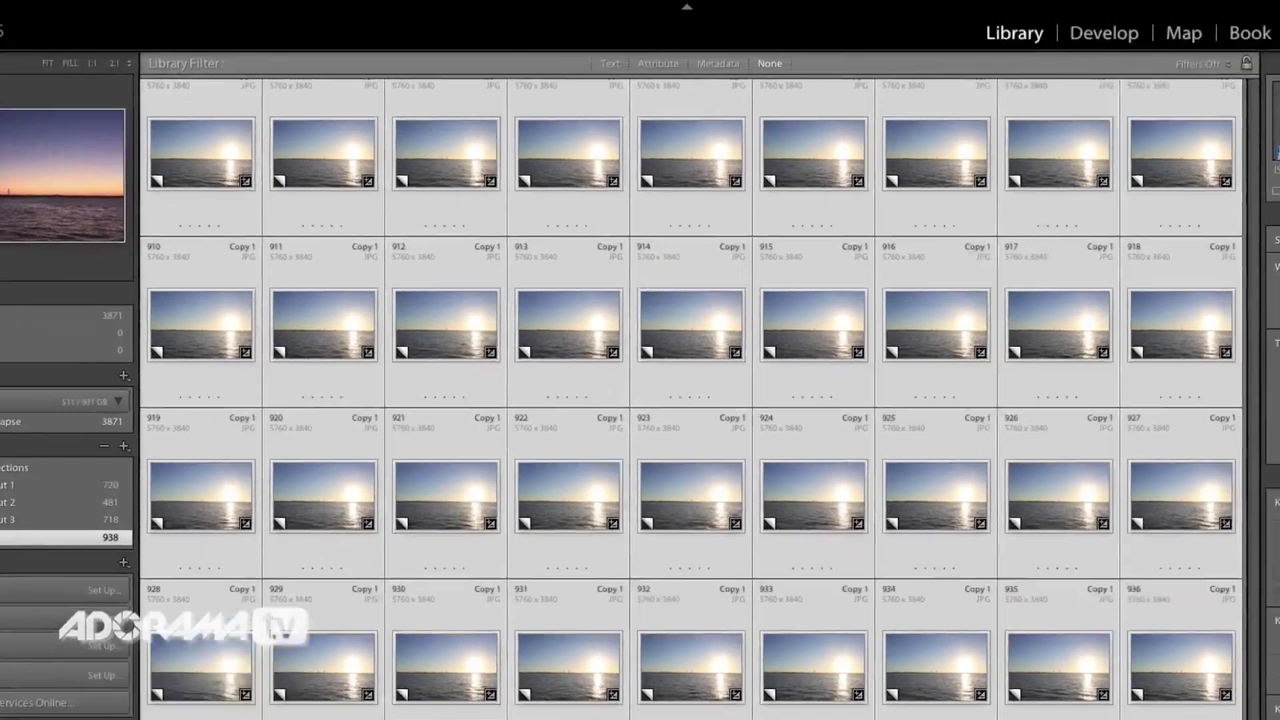
pyautogui.click(1212, 694)
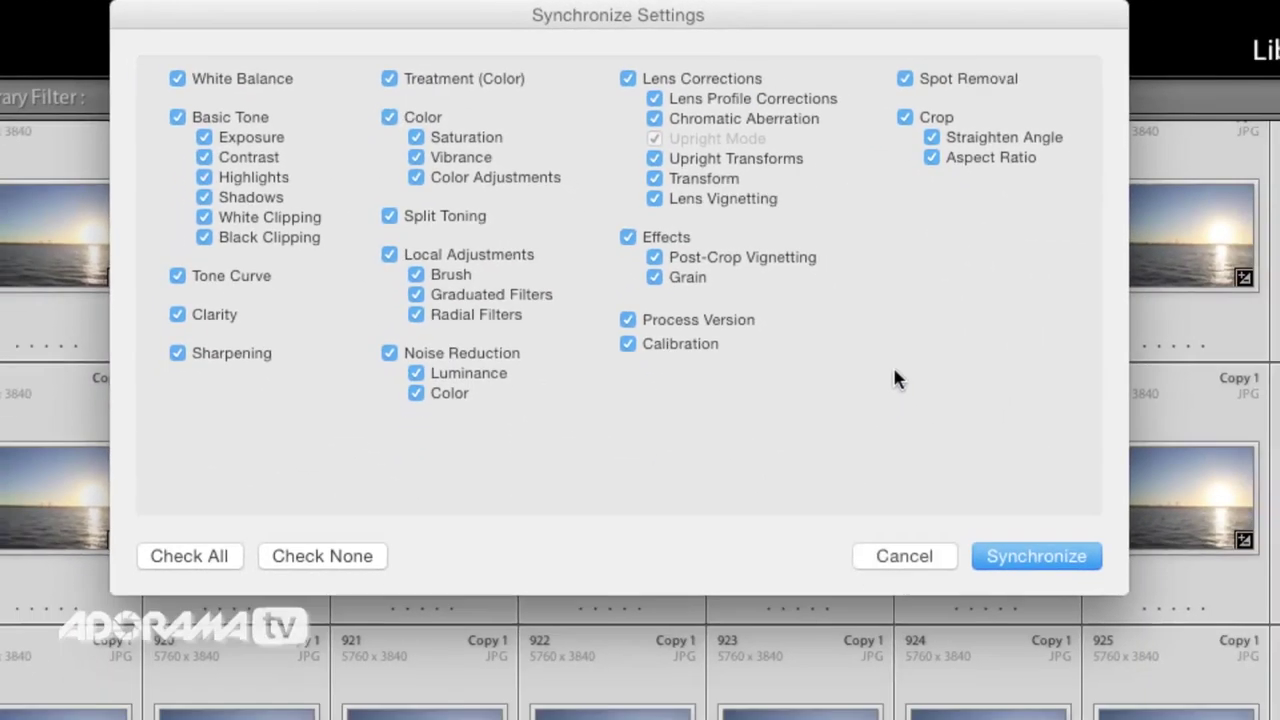
pyautogui.click(1036, 556)
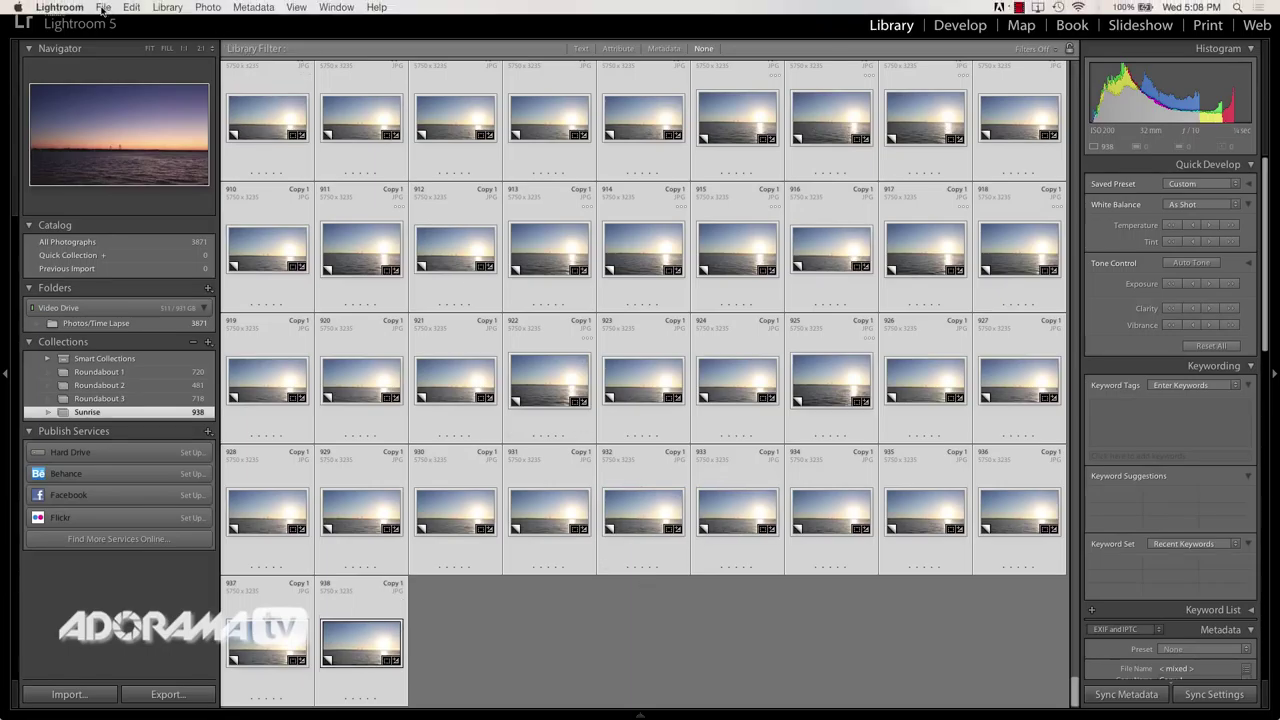
# Step: Bring up the export settings for the 938 photos and turn off renaming to keep original names
pyautogui.click(103, 7)
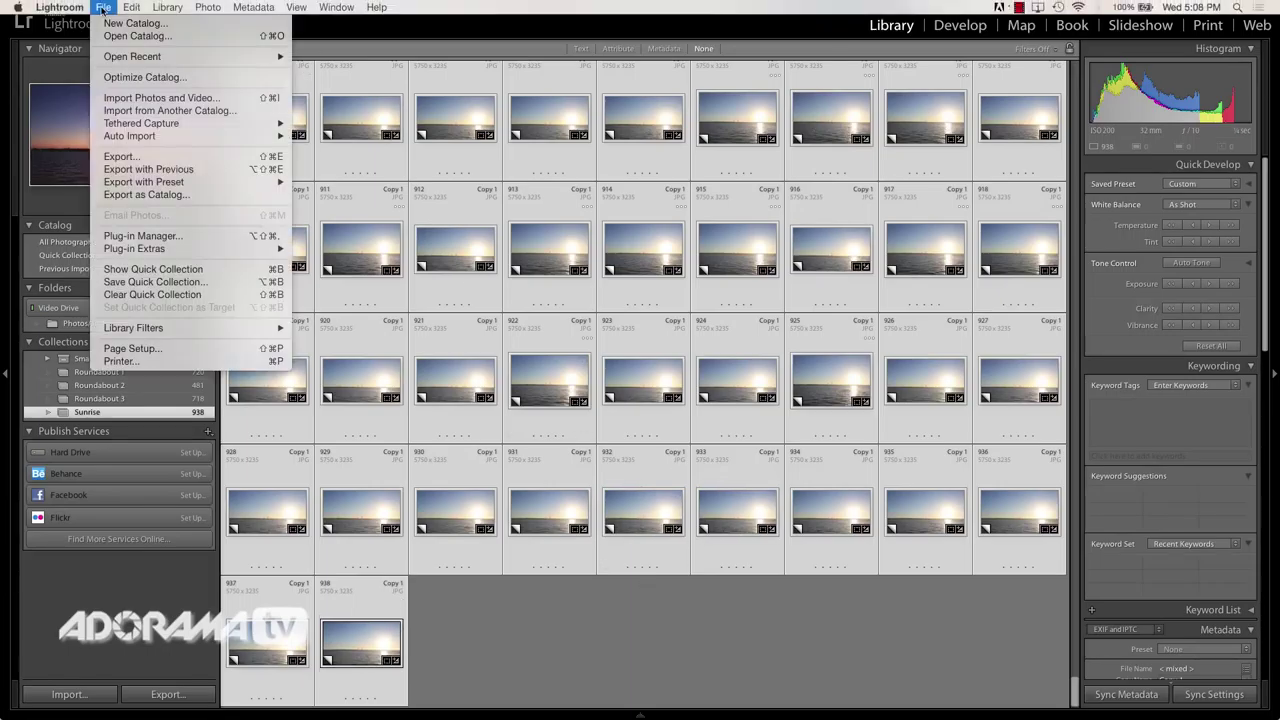
pyautogui.click(121, 156)
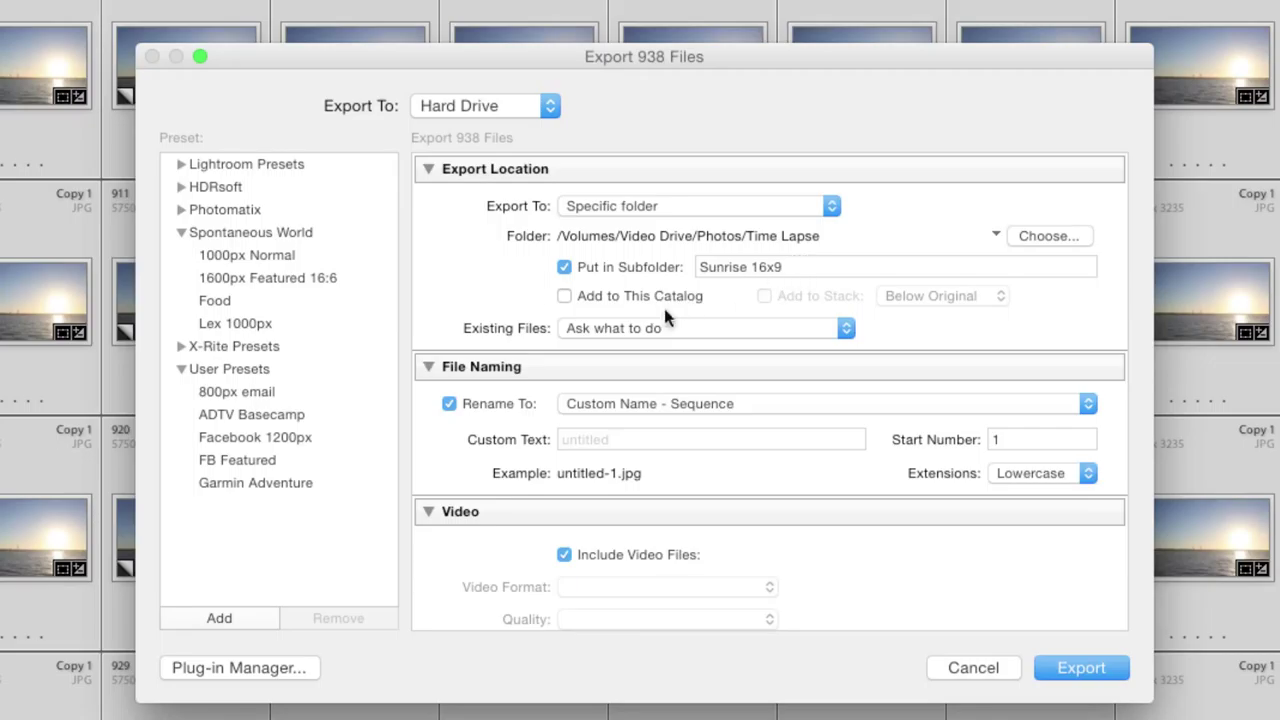
pyautogui.scroll(-3, 500, 415)
pyautogui.scroll(-2, 501, 418)
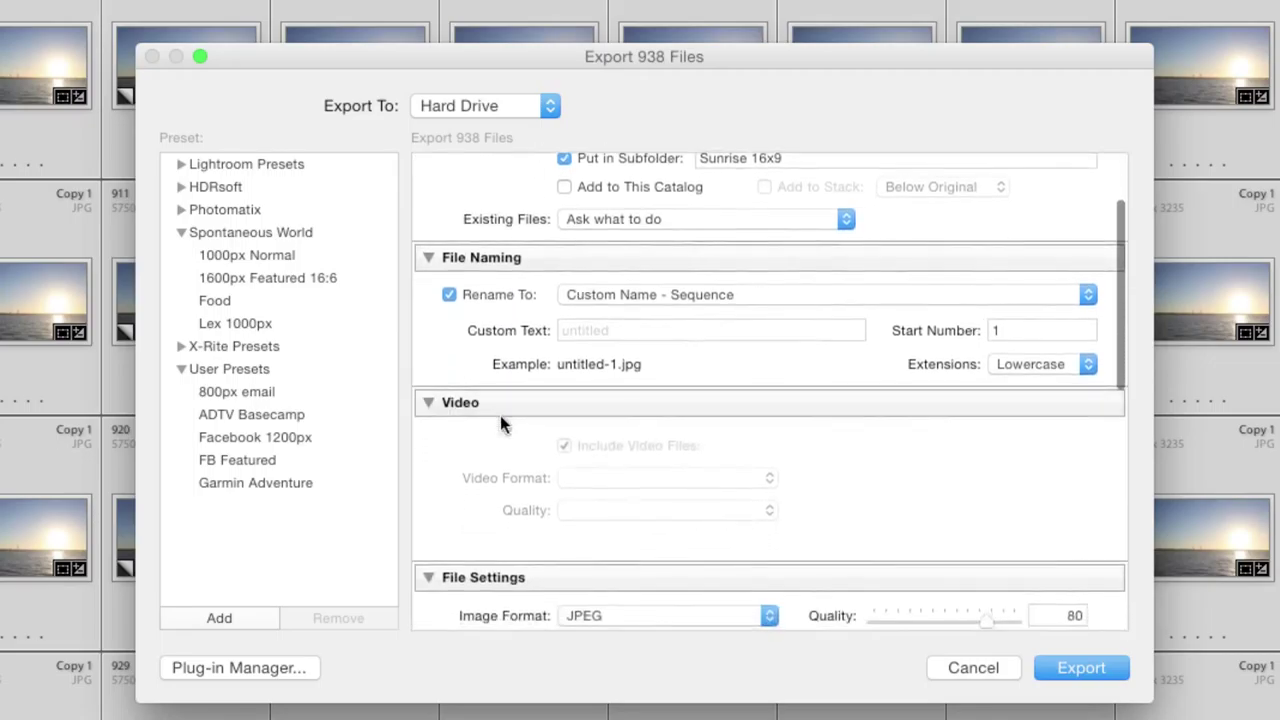
pyautogui.click(448, 296)
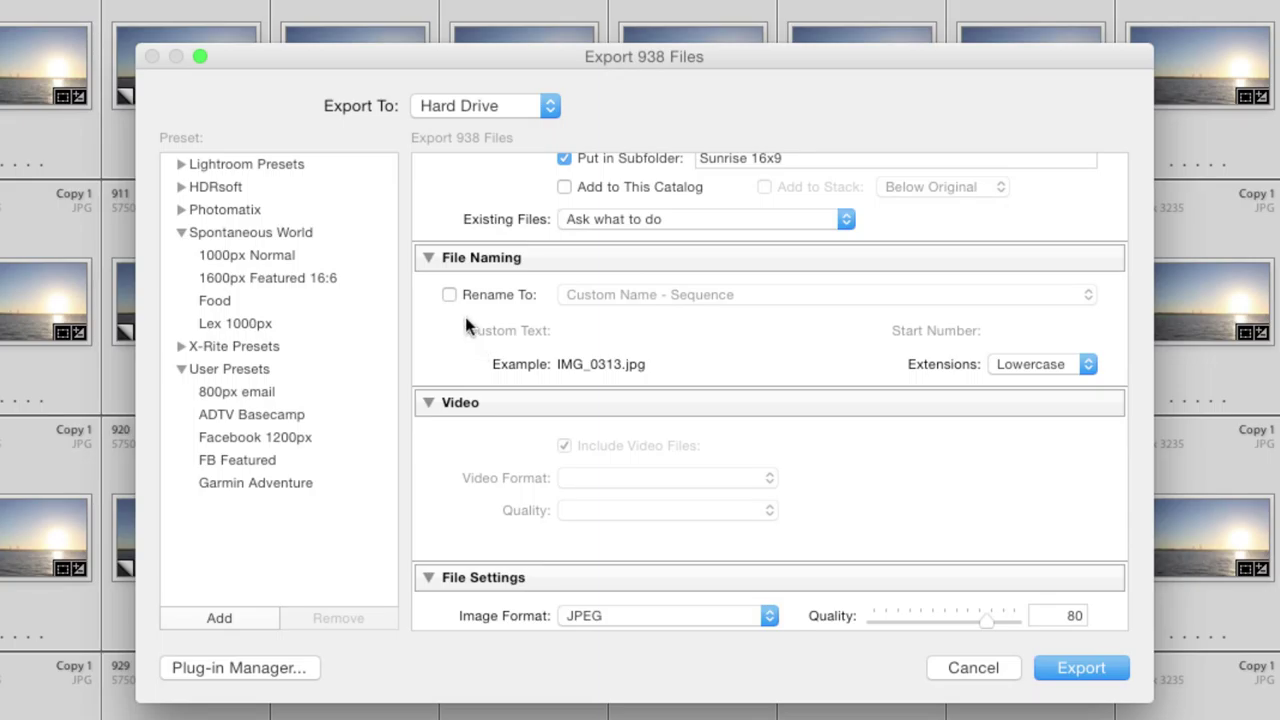
# Step: Keep AdobeRGB (1998) colour space, resize to 1920×1080, and export the JPEGs to Sunrise 16x9
pyautogui.scroll(-8, 489, 322)
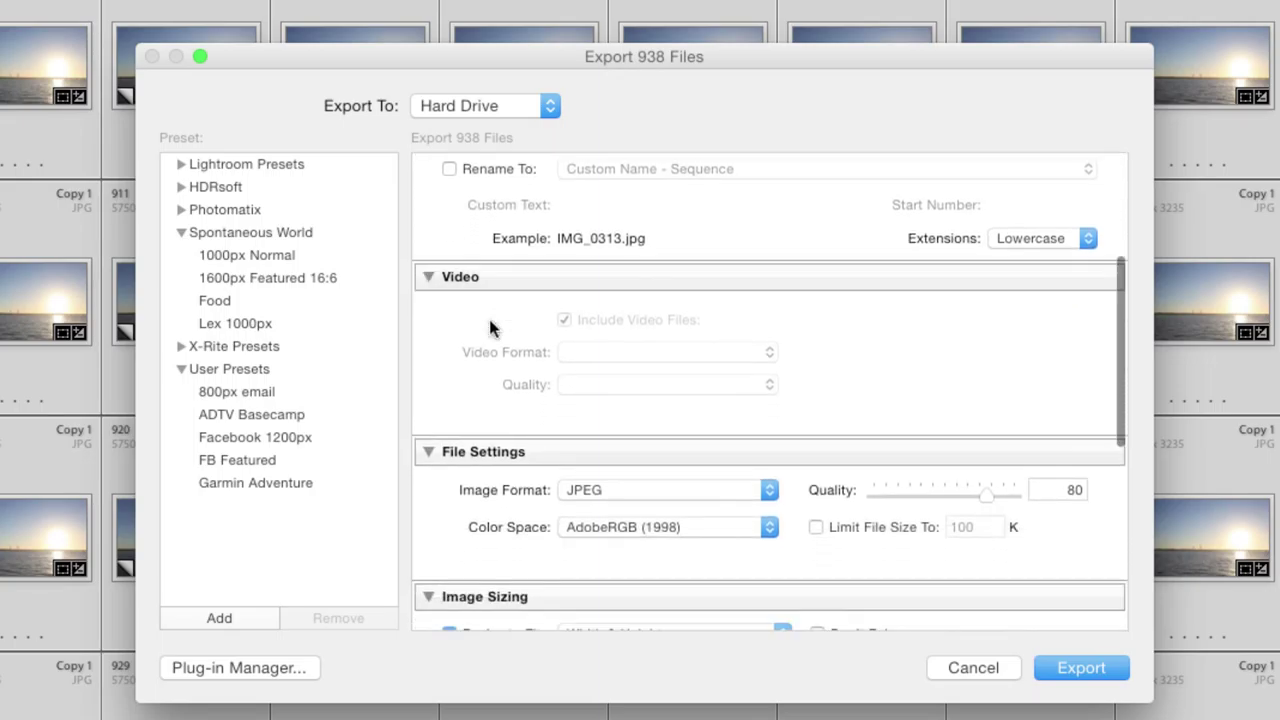
pyautogui.scroll(-2, 489, 322)
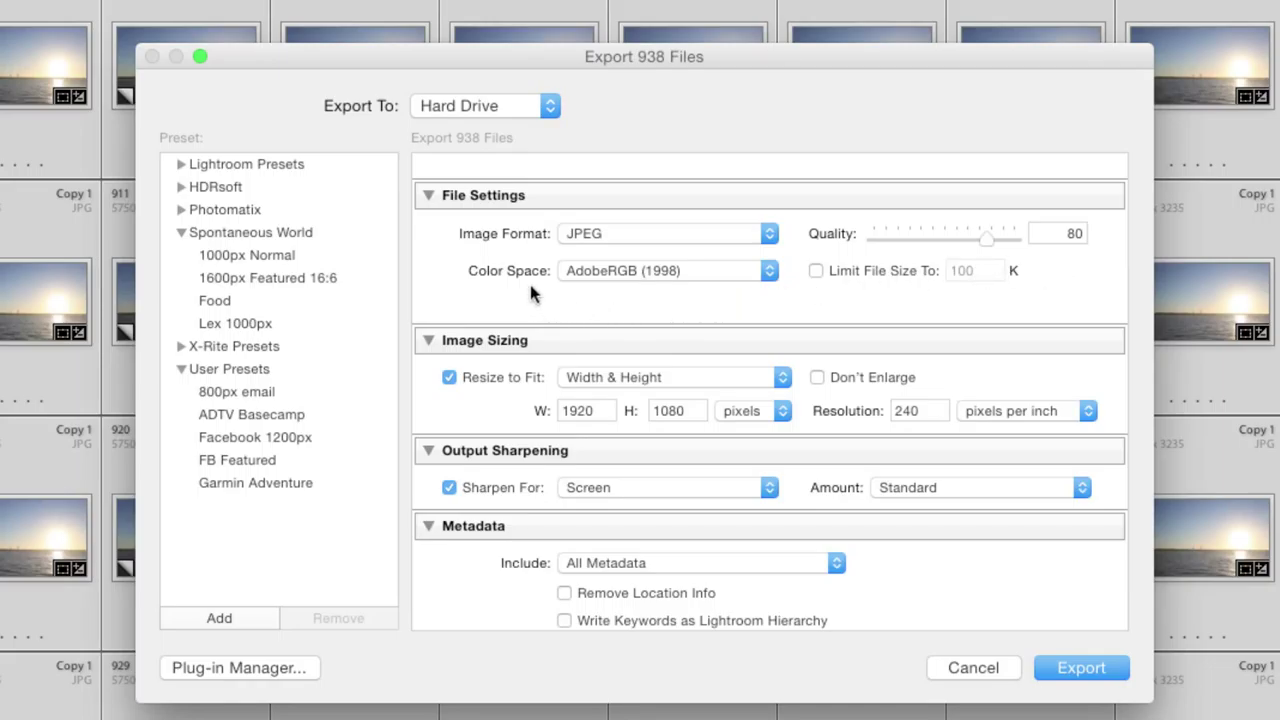
pyautogui.click(714, 280)
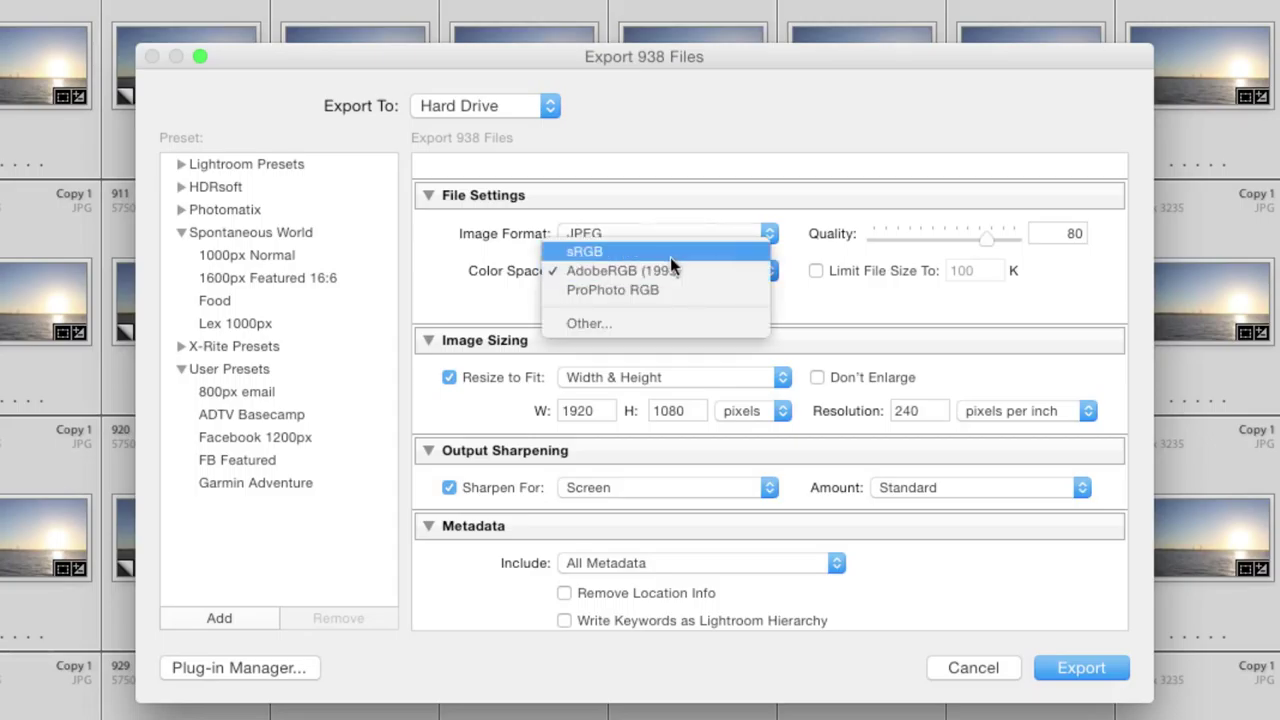
pyautogui.click(691, 274)
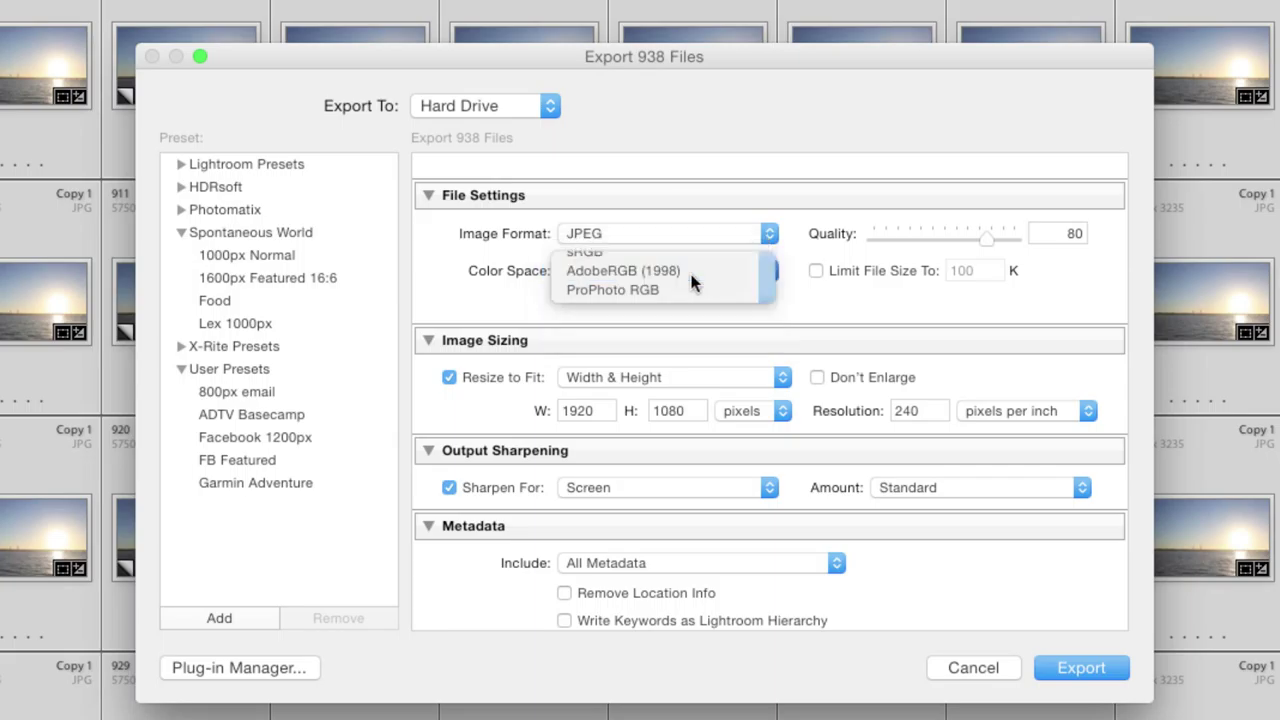
pyautogui.scroll(-2, 459, 307)
pyautogui.scroll(-3, 460, 310)
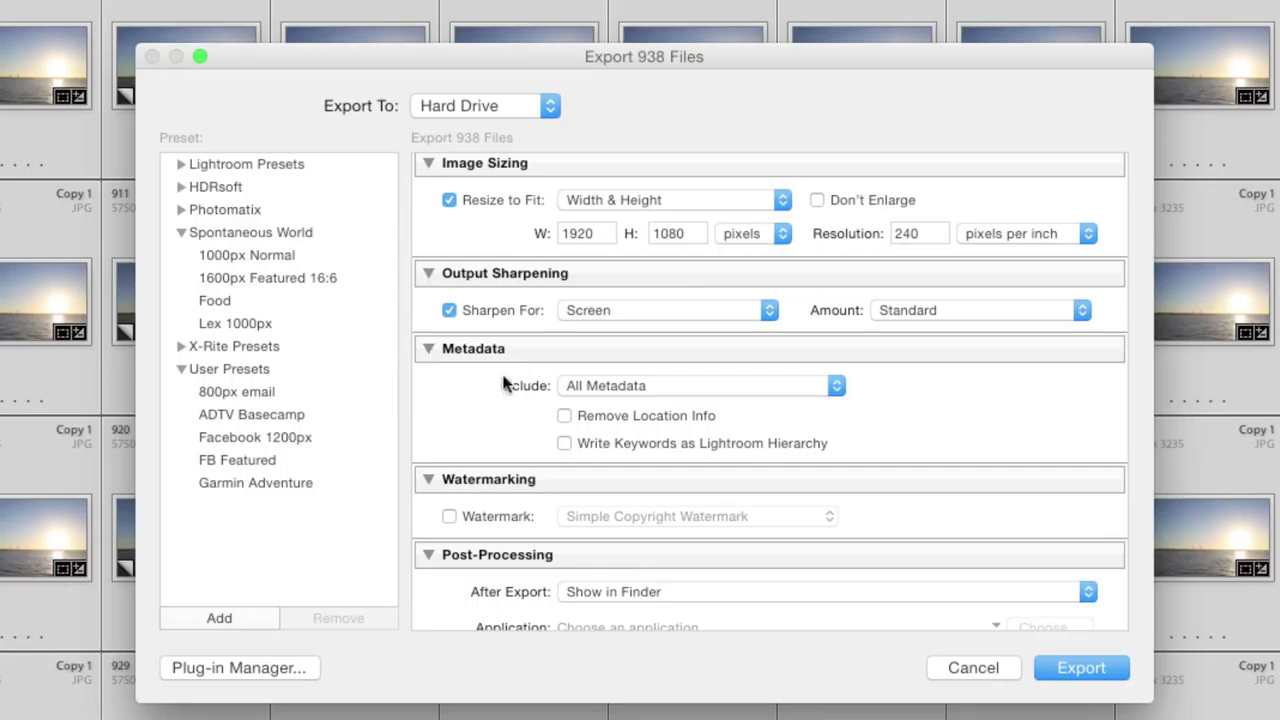
pyautogui.scroll(-2, 470, 404)
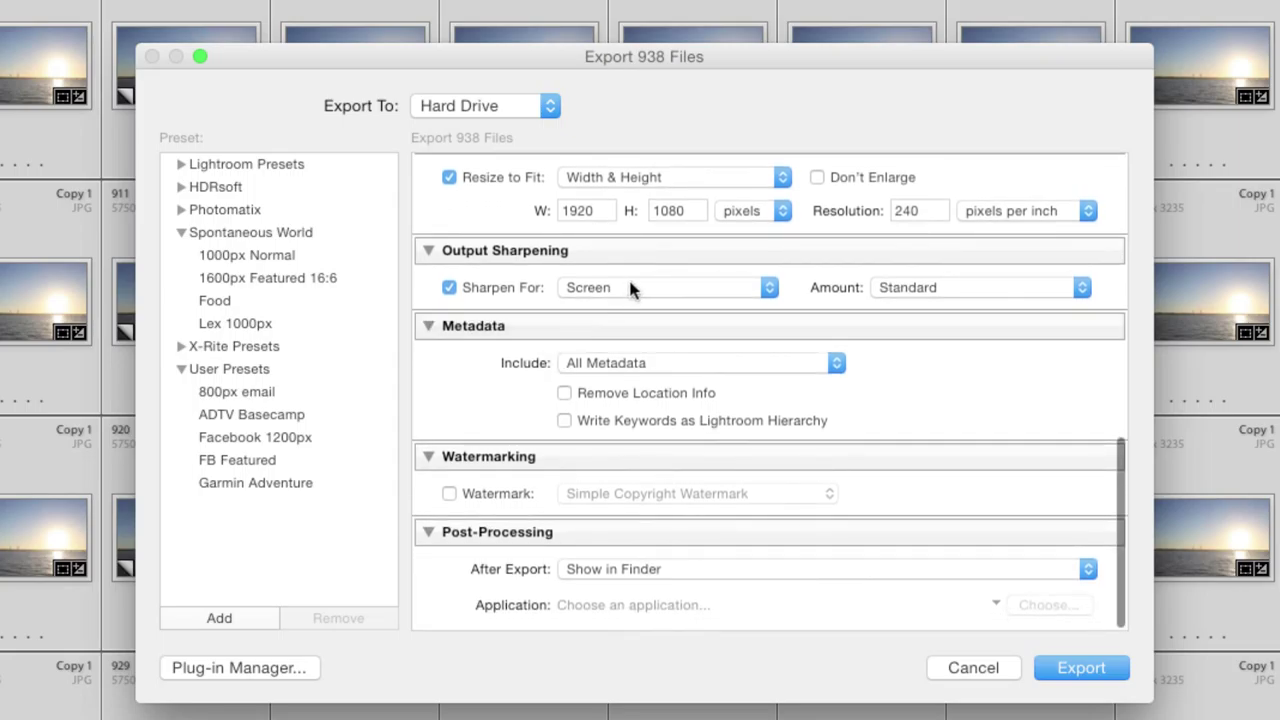
pyautogui.scroll(-1, 452, 420)
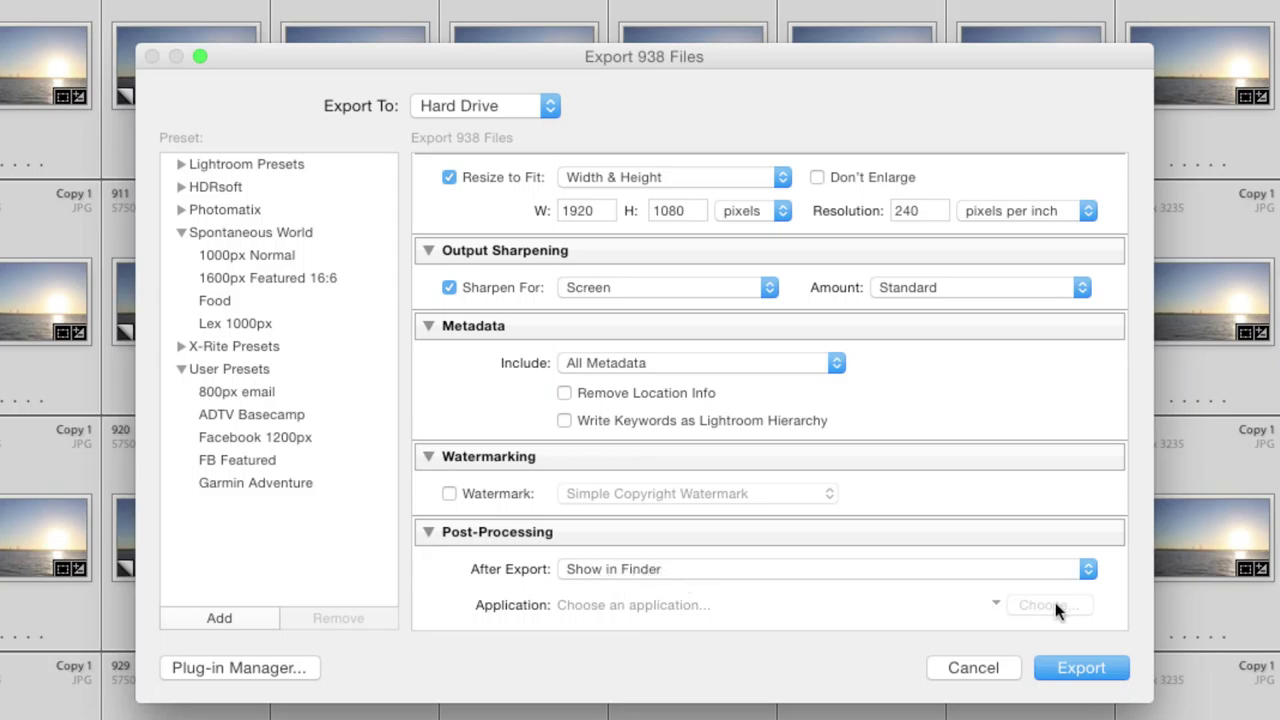
pyautogui.click(1081, 669)
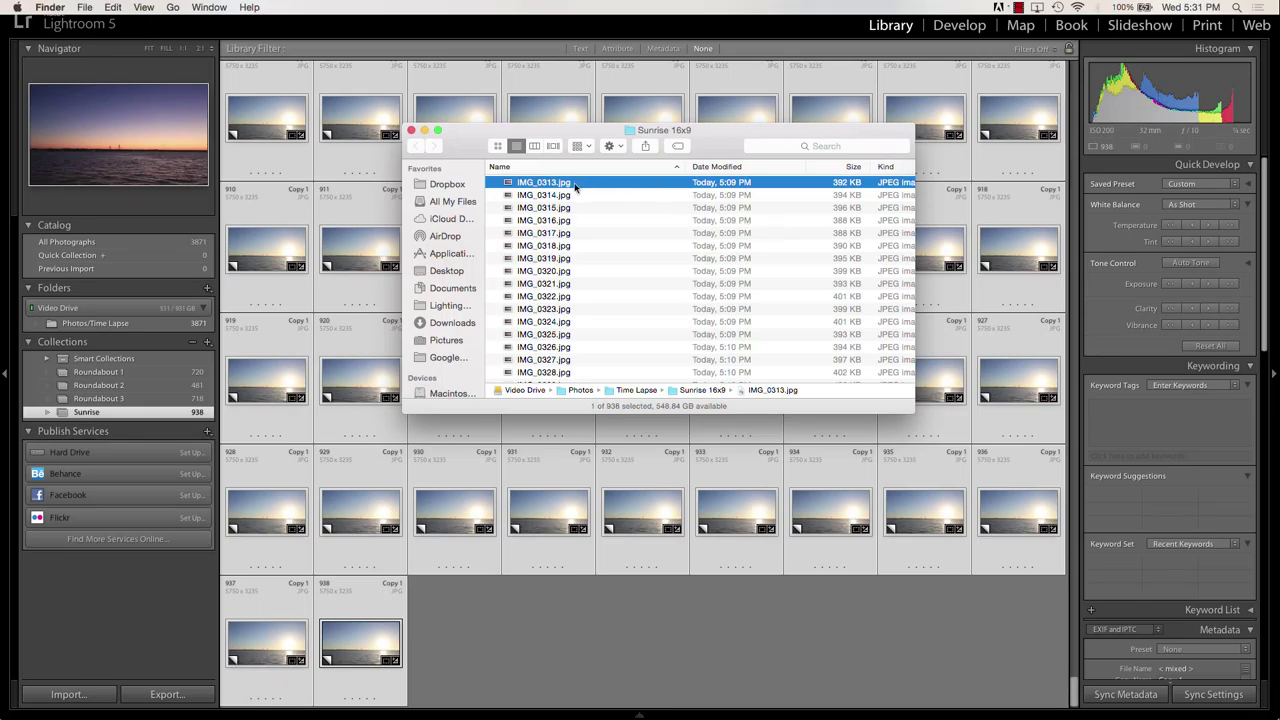
# Step: Preview the exported sunrise JPEGs full size in Quick Look, stepping through the frames
pyautogui.press('space')
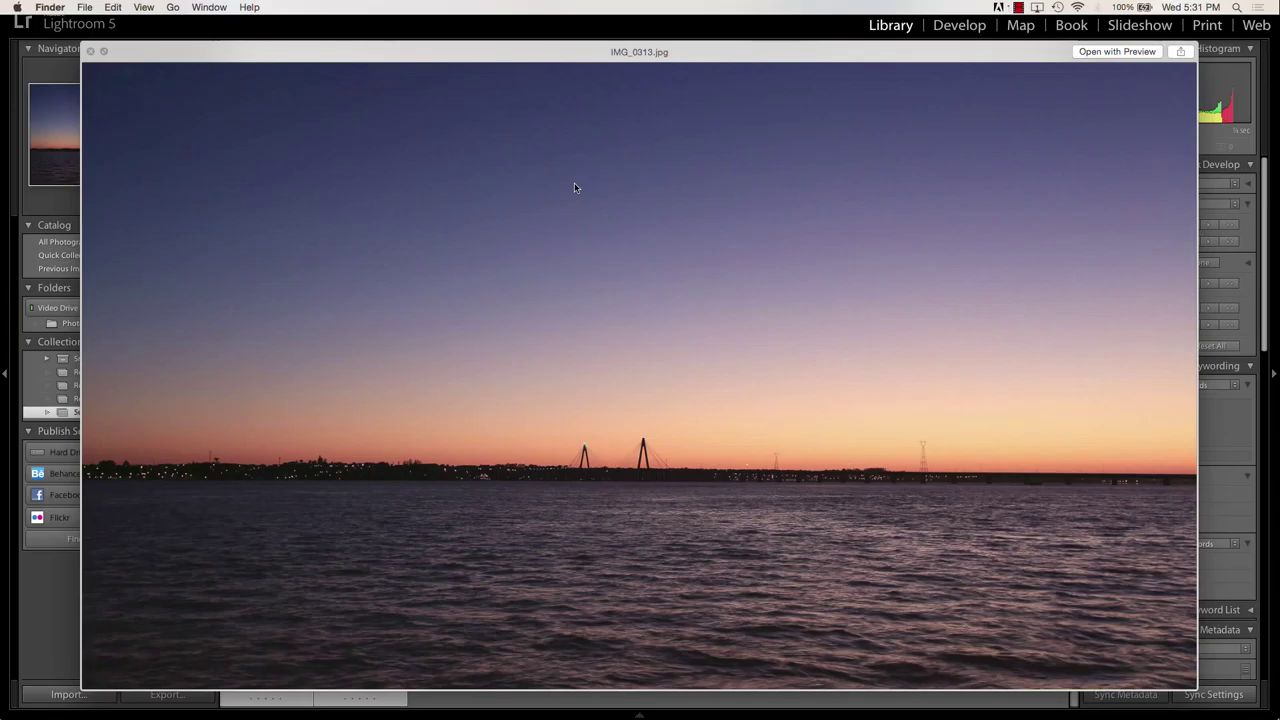
pyautogui.press('Down')
pyautogui.press('Down')
pyautogui.press('Down')
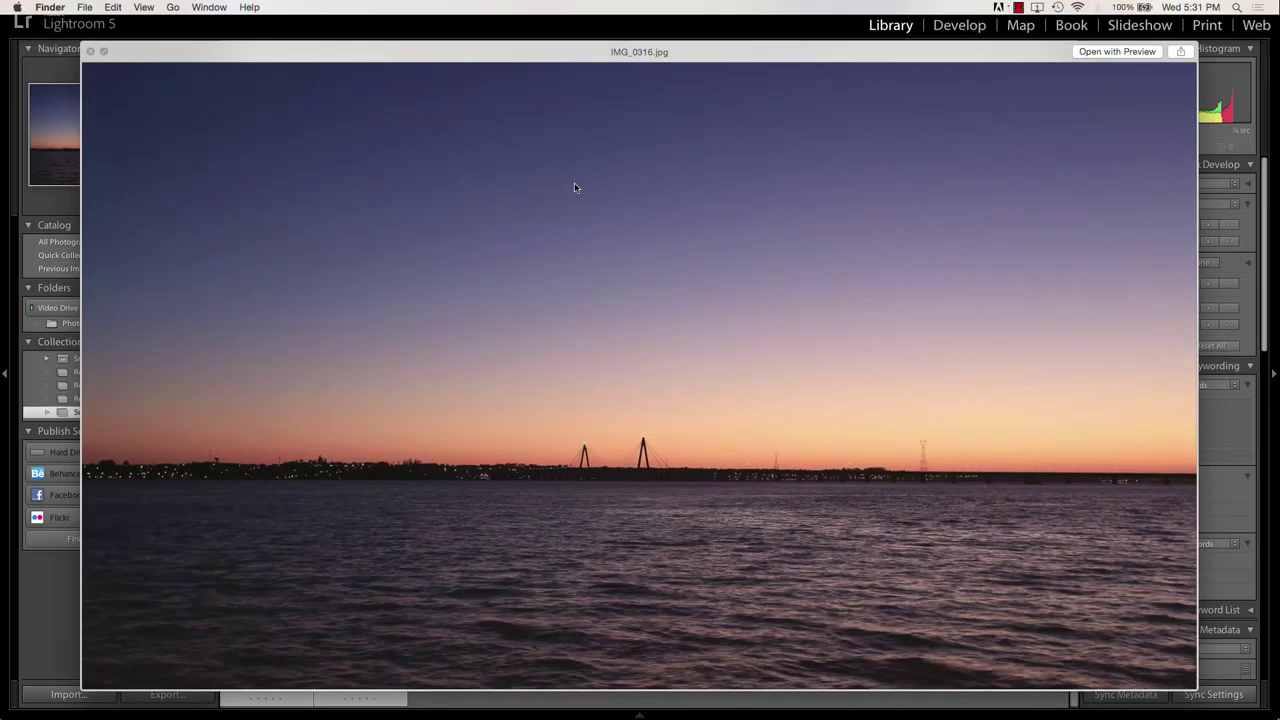
pyautogui.press('space')
# Step: Select IMG_0313.jpg, then switch to After Effects and begin a new composition
pyautogui.click(565, 183)
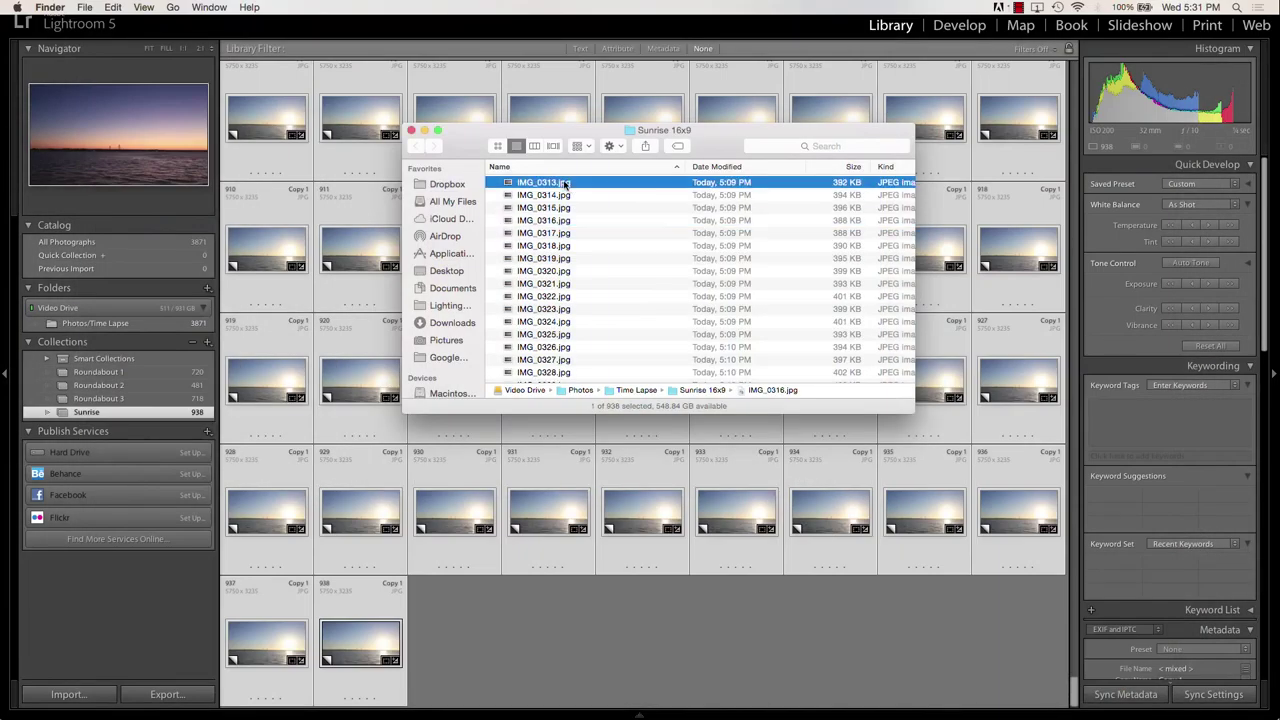
pyautogui.press('super+Tab')
pyautogui.press('super+Tab')
pyautogui.press('super+Tab')
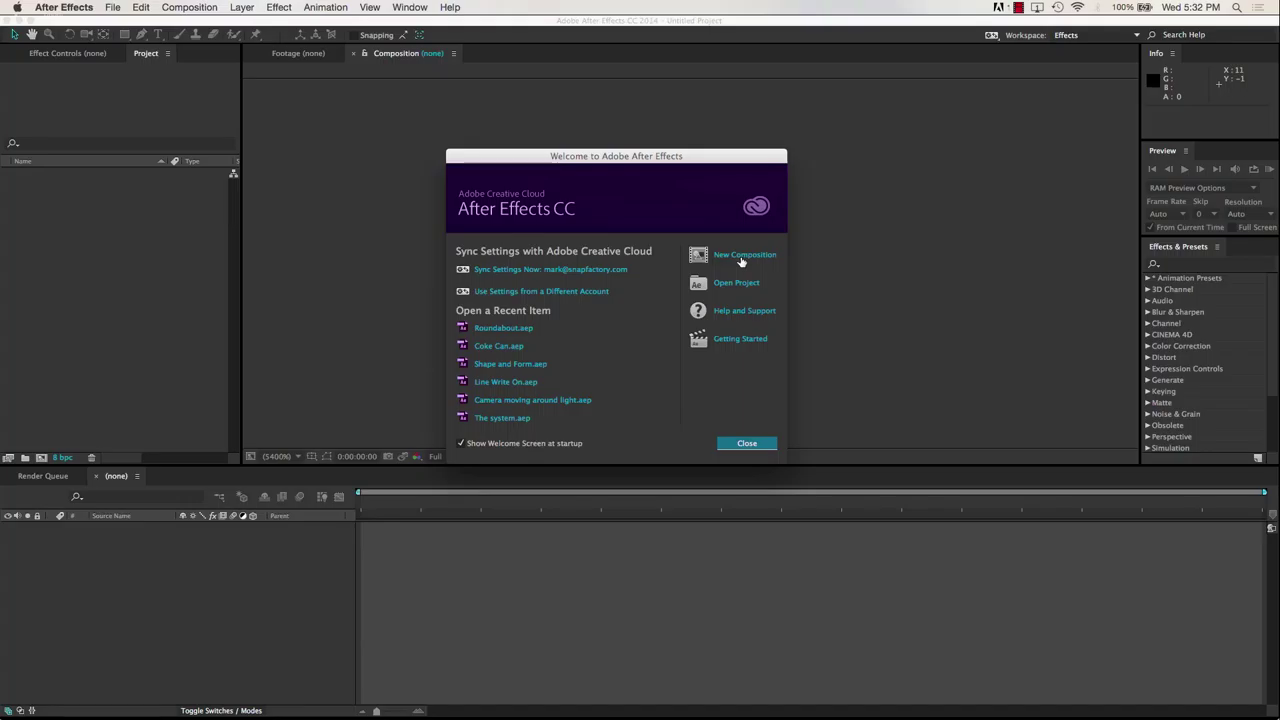
pyautogui.click(741, 260)
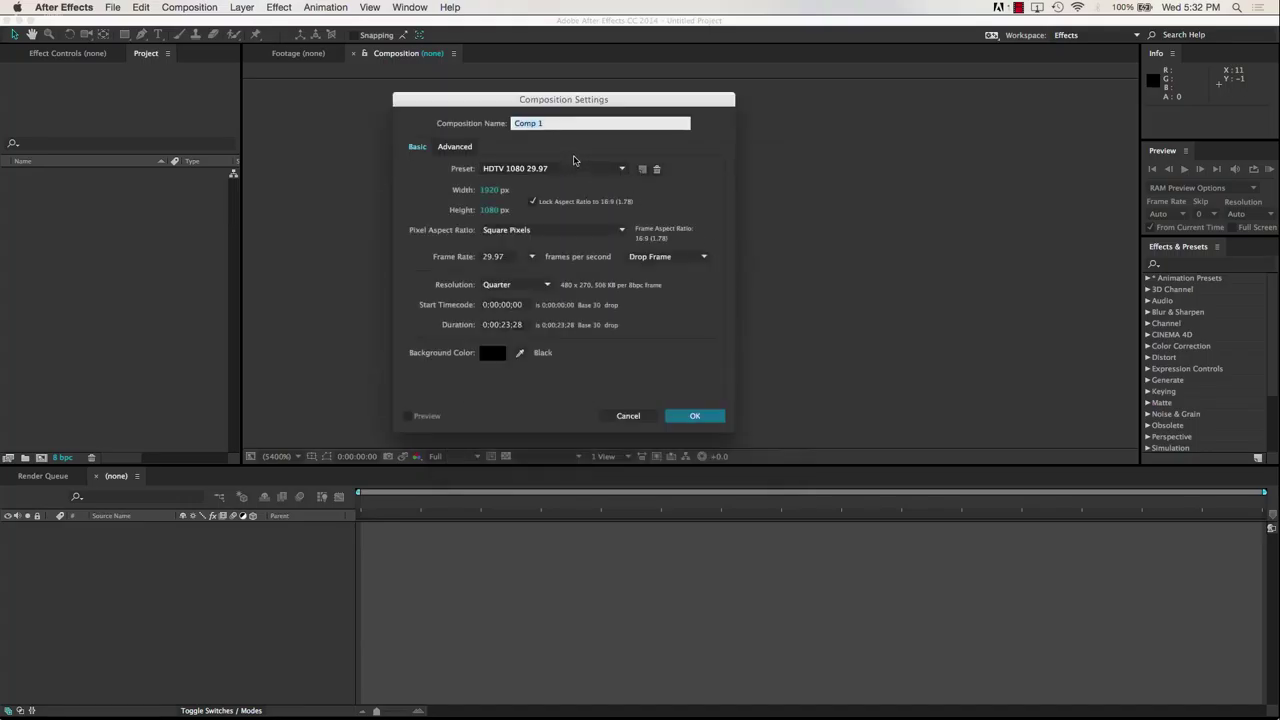
# Step: Name the composition Sunrise, keep the HDTV 1080 29.97 preset at 1920×1080, and create it
pyautogui.write('Sunrise')
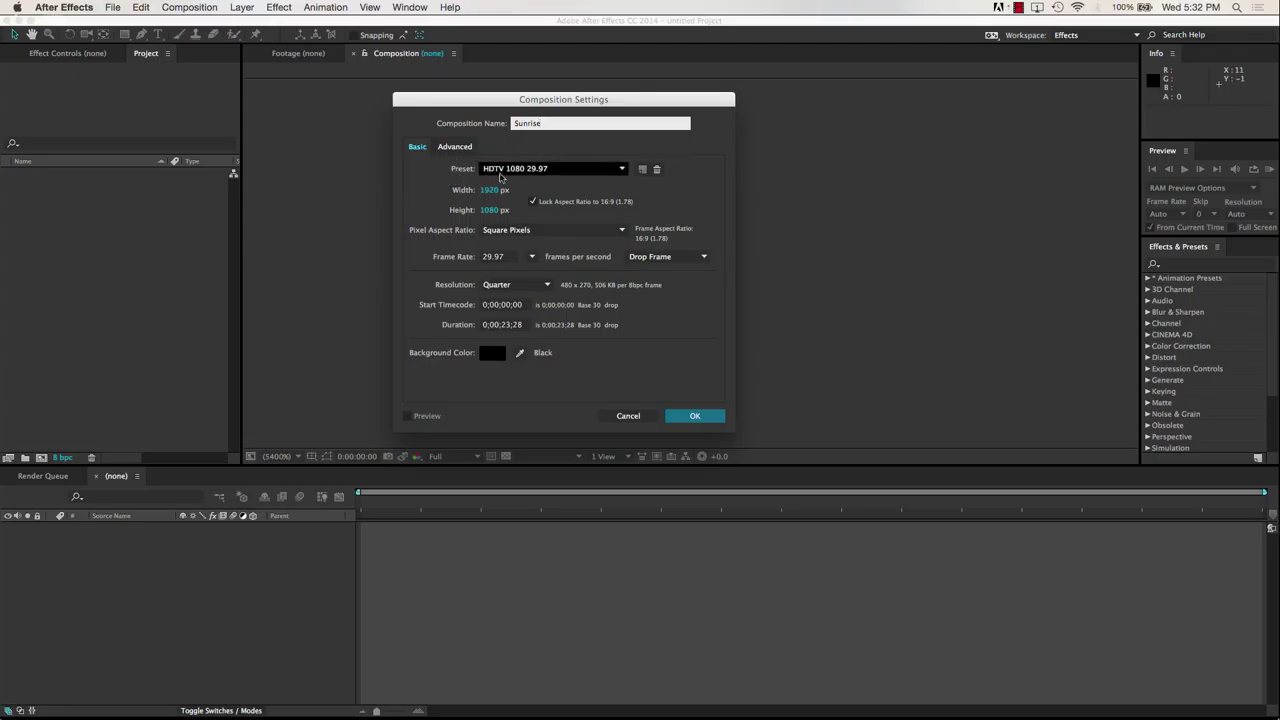
pyautogui.click(560, 172)
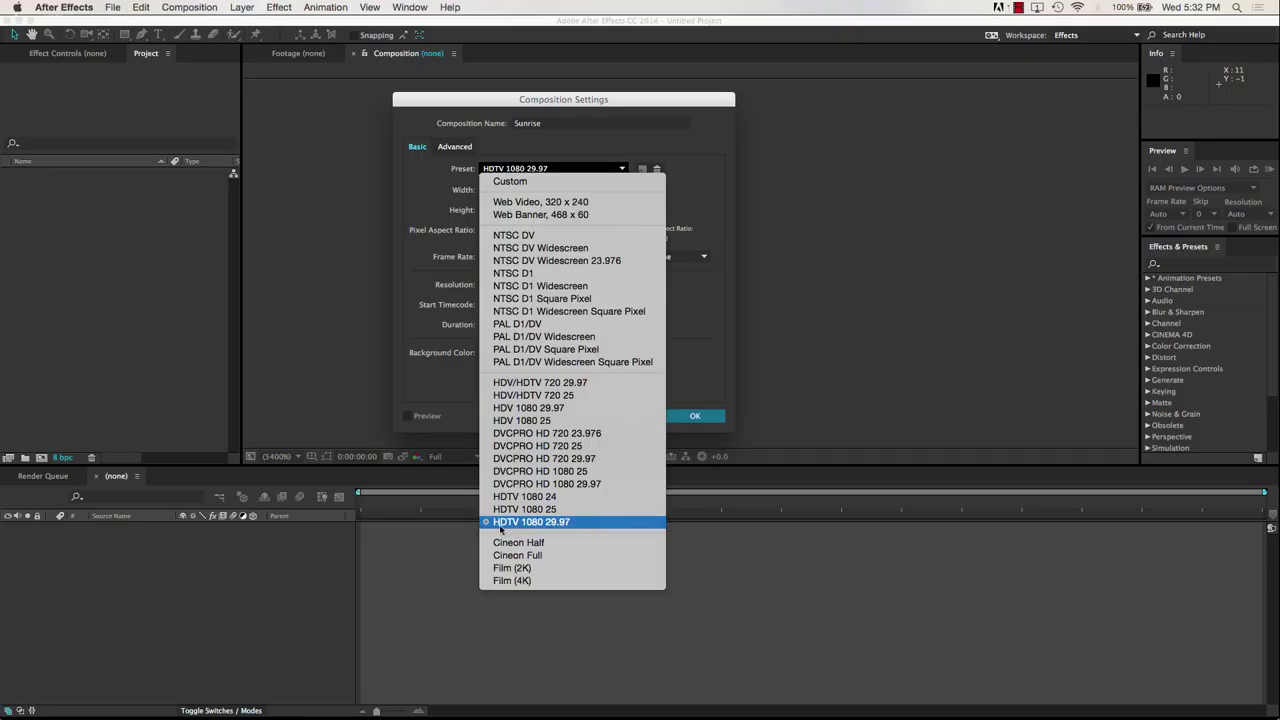
pyautogui.click(572, 522)
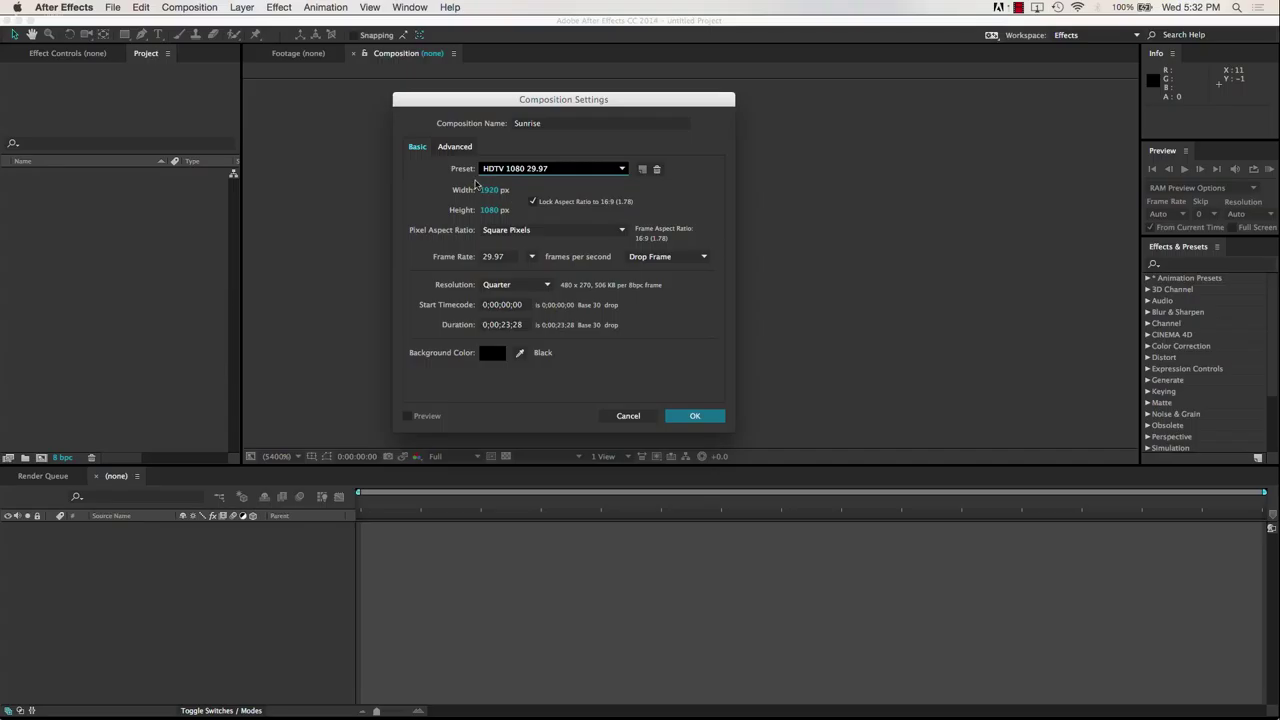
pyautogui.click(697, 416)
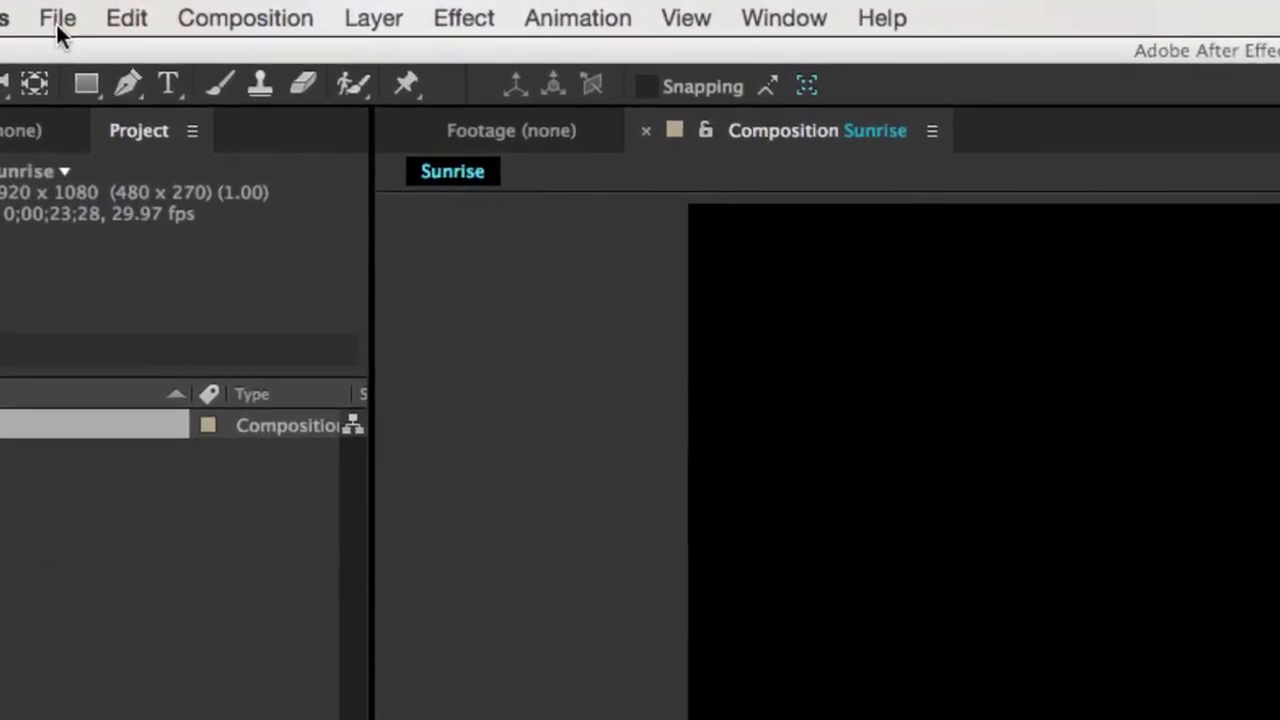
# Step: Use File > Import > File to browse from Time Lapse into Sunrise 16x9, sorted by name
pyautogui.click(56, 20)
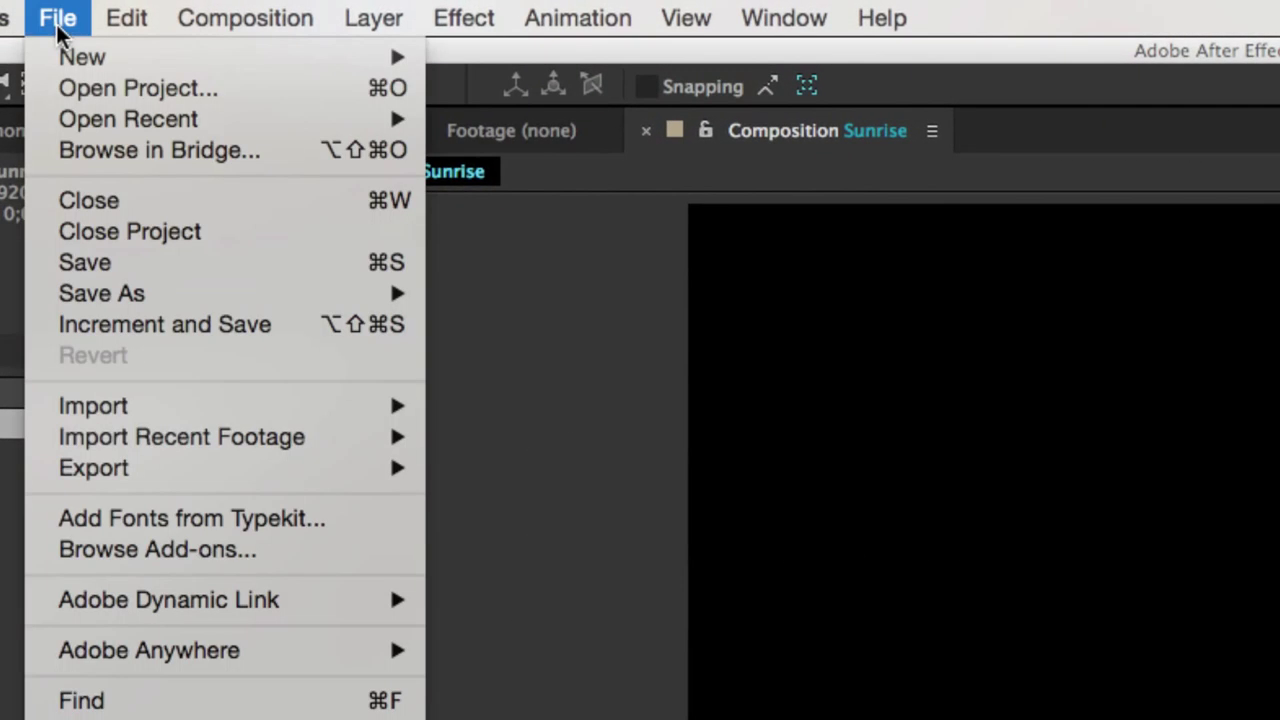
pyautogui.moveTo(133, 409)
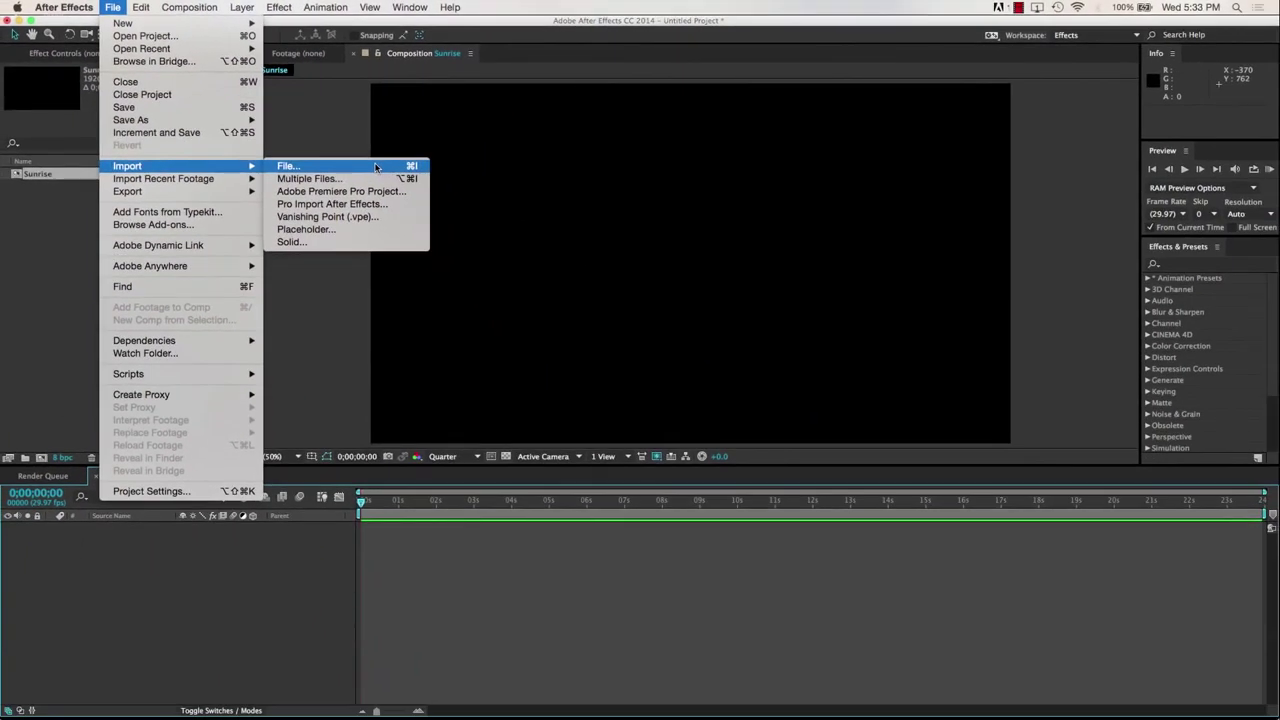
pyautogui.click(376, 167)
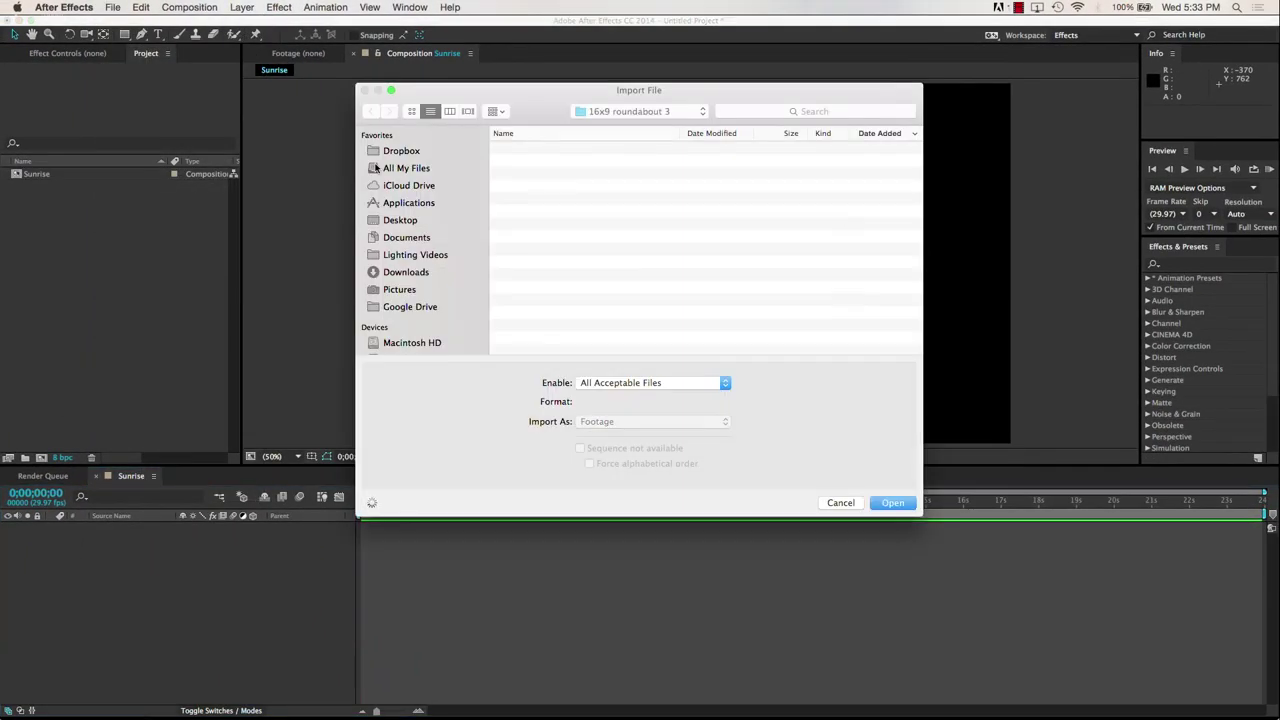
pyautogui.click(631, 114)
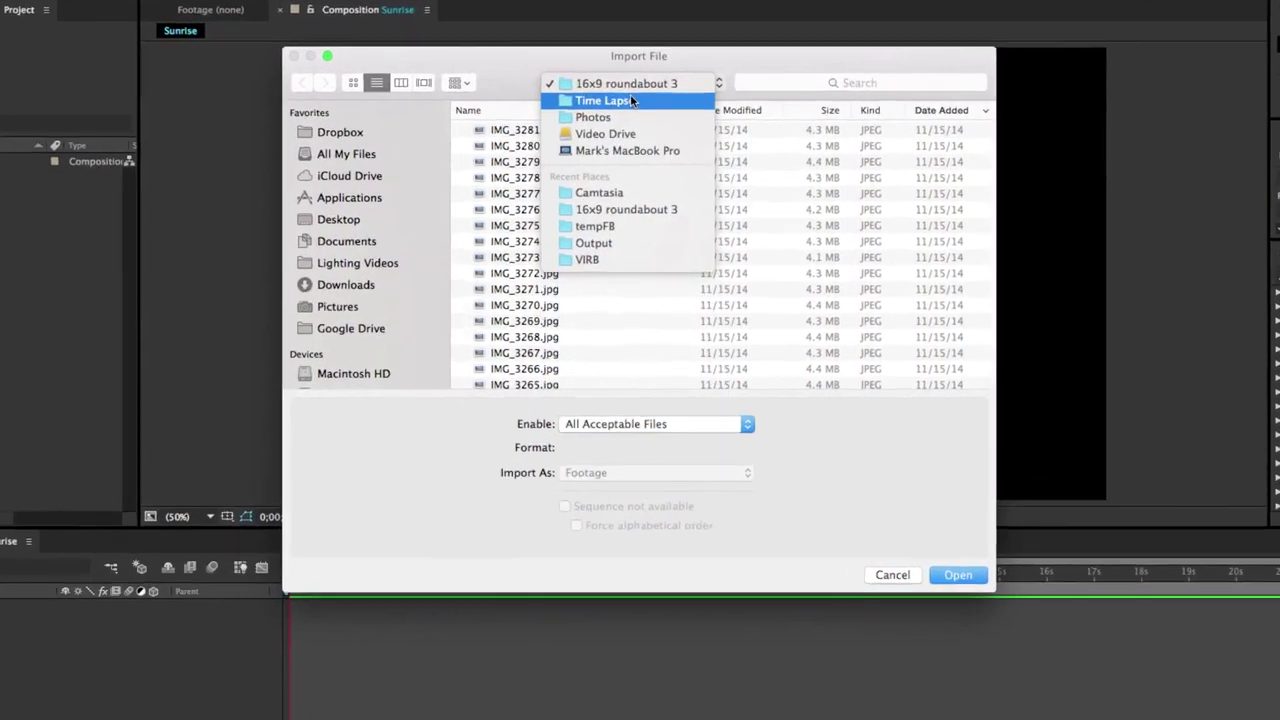
pyautogui.click(632, 125)
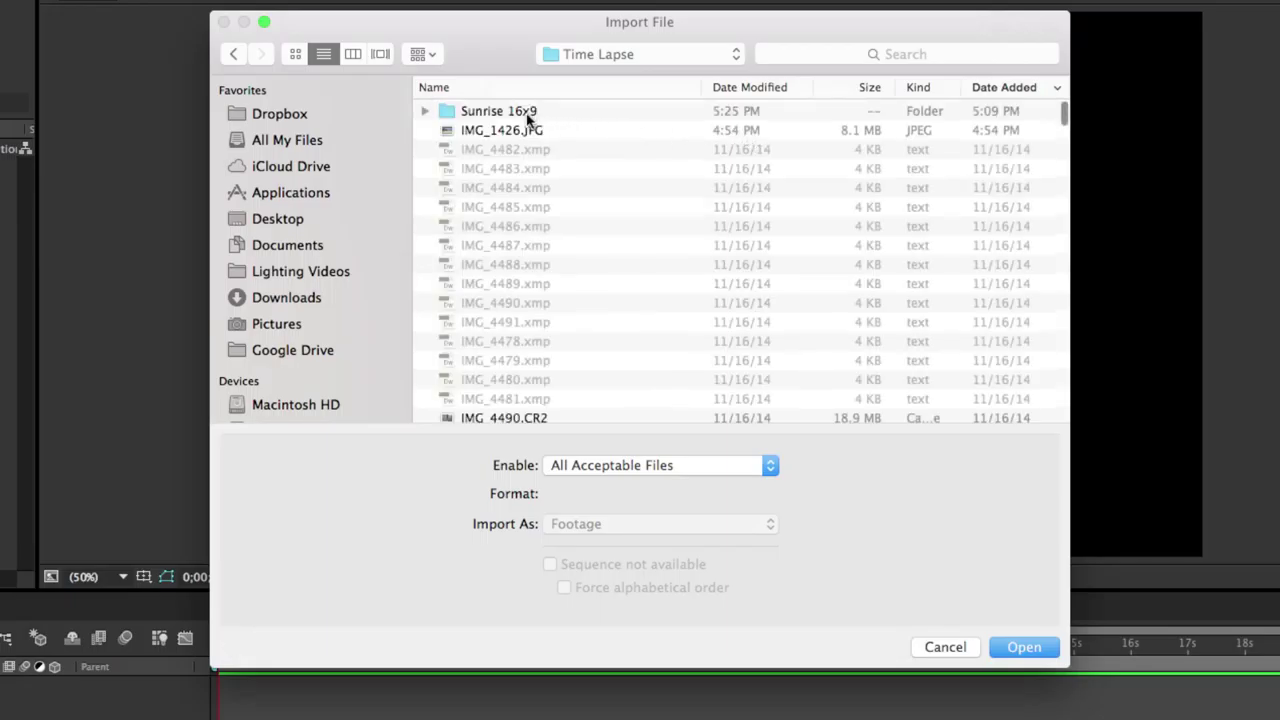
pyautogui.doubleClick(520, 110)
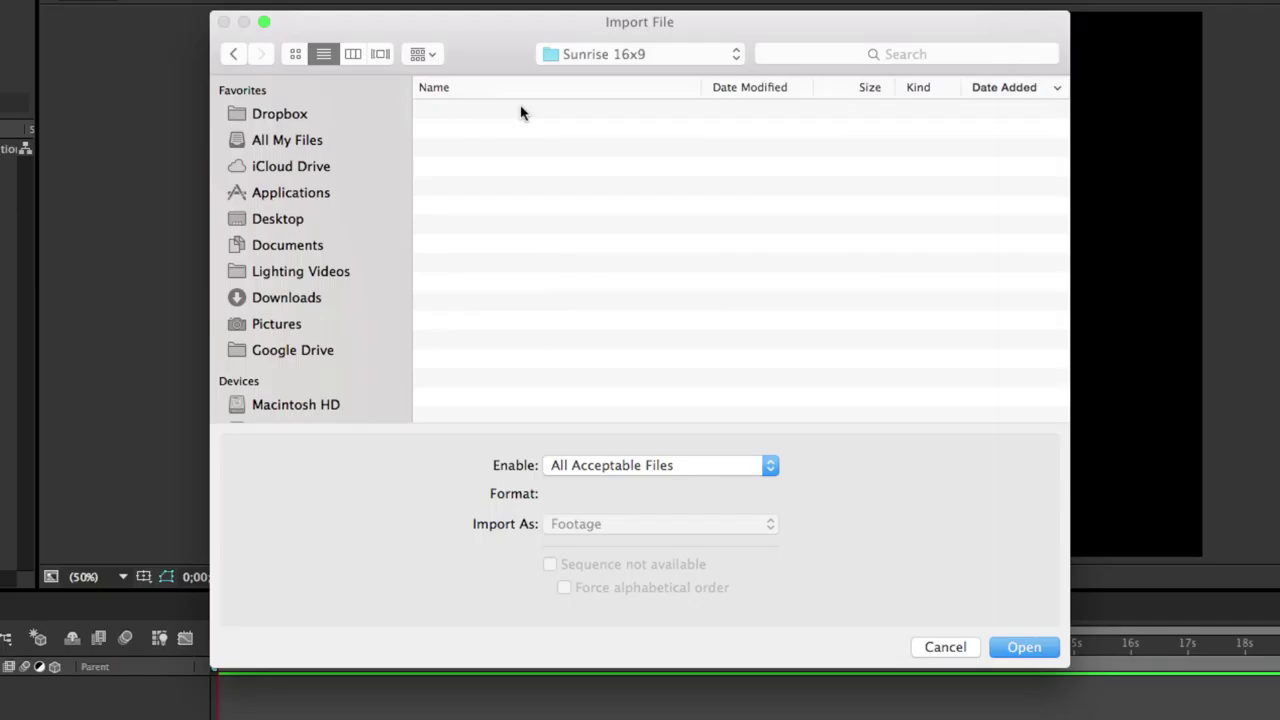
pyautogui.click(646, 92)
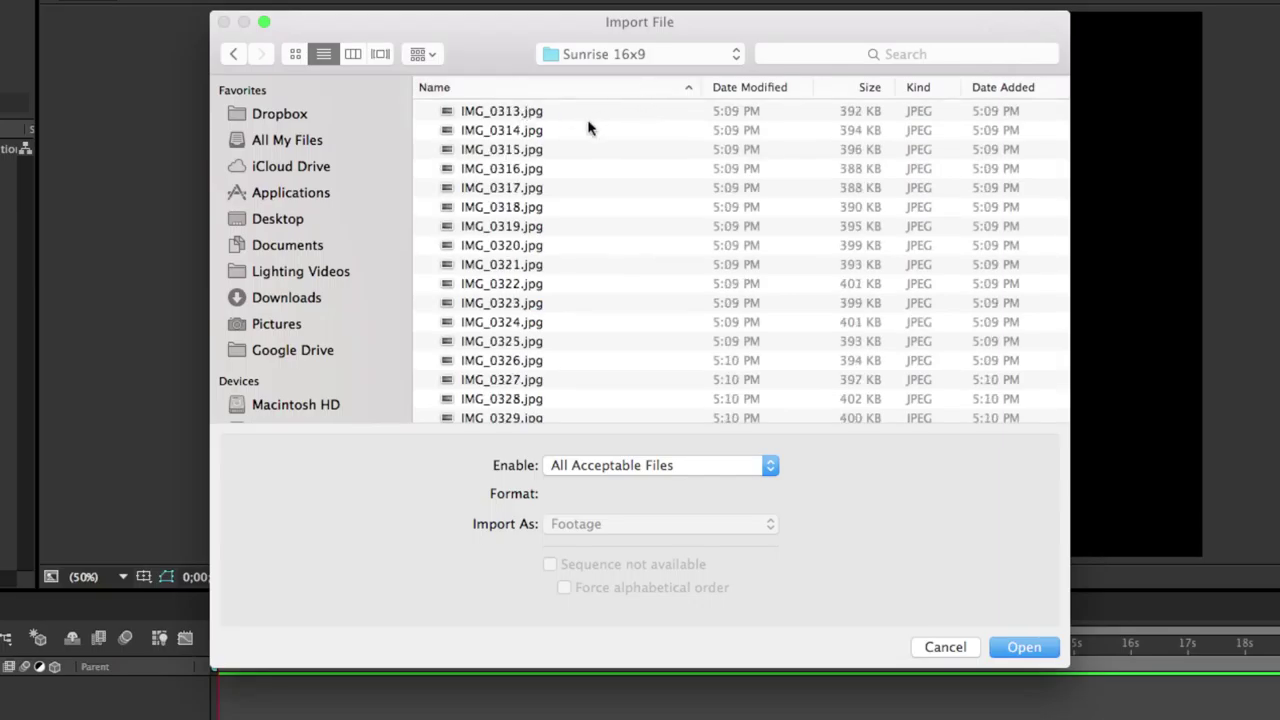
# Step: Import from IMG_0313.jpg as a JPEG sequence, creating IMG_[0313-1250].jpg footage
pyautogui.click(464, 114)
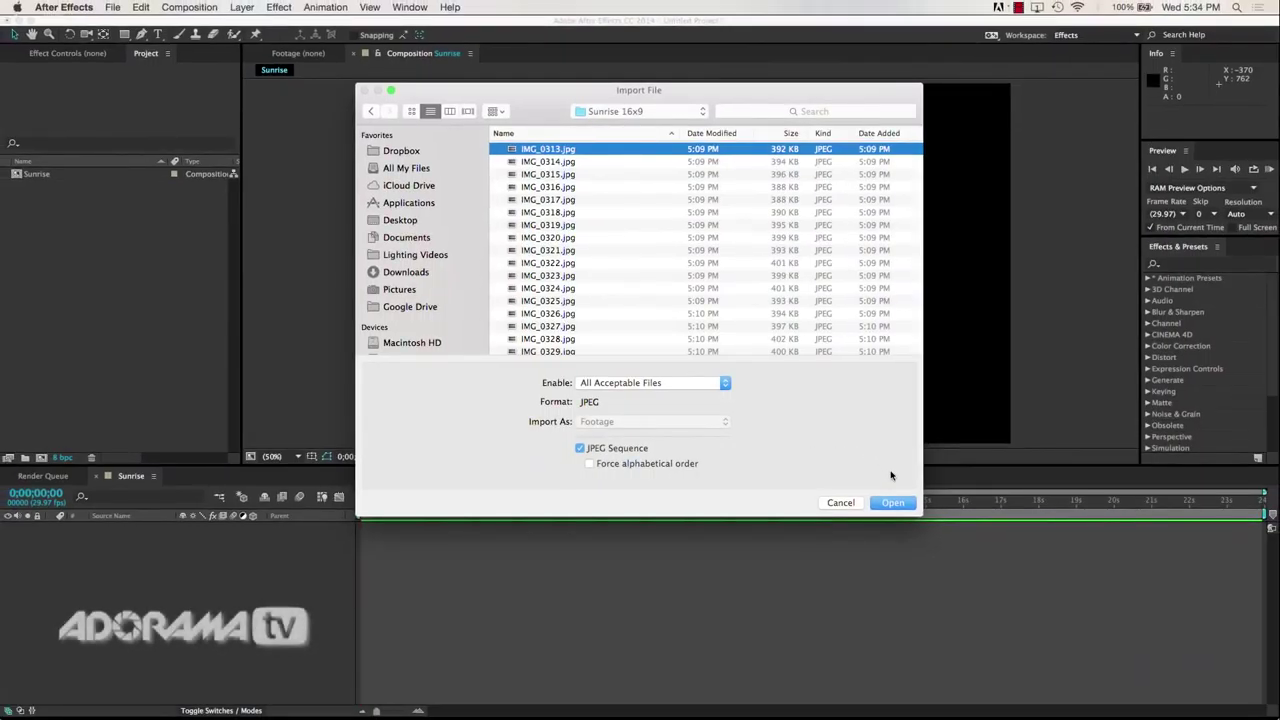
pyautogui.click(892, 503)
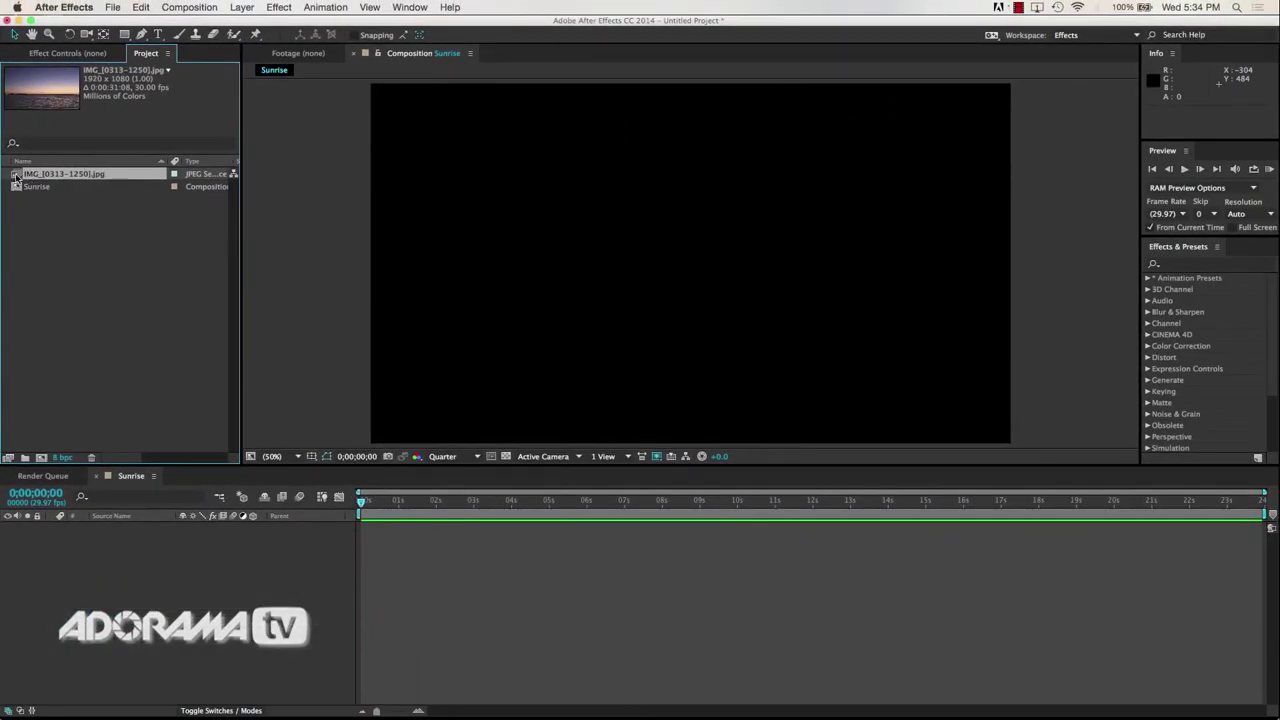
# Step: Drag the IMG_[0313-1250].jpg footage into the Sunrise timeline and scrub through it to check
pyautogui.moveTo(16, 176); pyautogui.dragTo(95, 557)
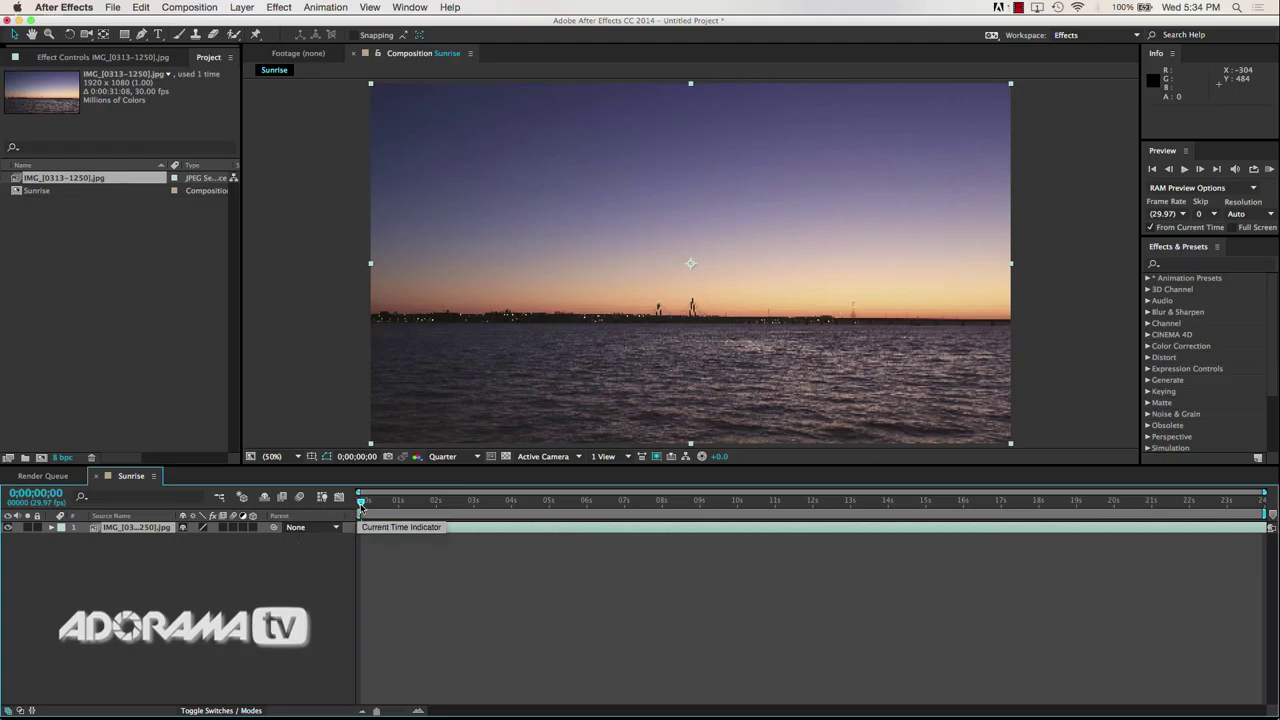
pyautogui.moveTo(361, 504)
pyautogui.mouseDown()
pyautogui.moveTo(580, 505)
pyautogui.moveTo(677, 522)
pyautogui.moveTo(354, 511)
pyautogui.mouseUp()
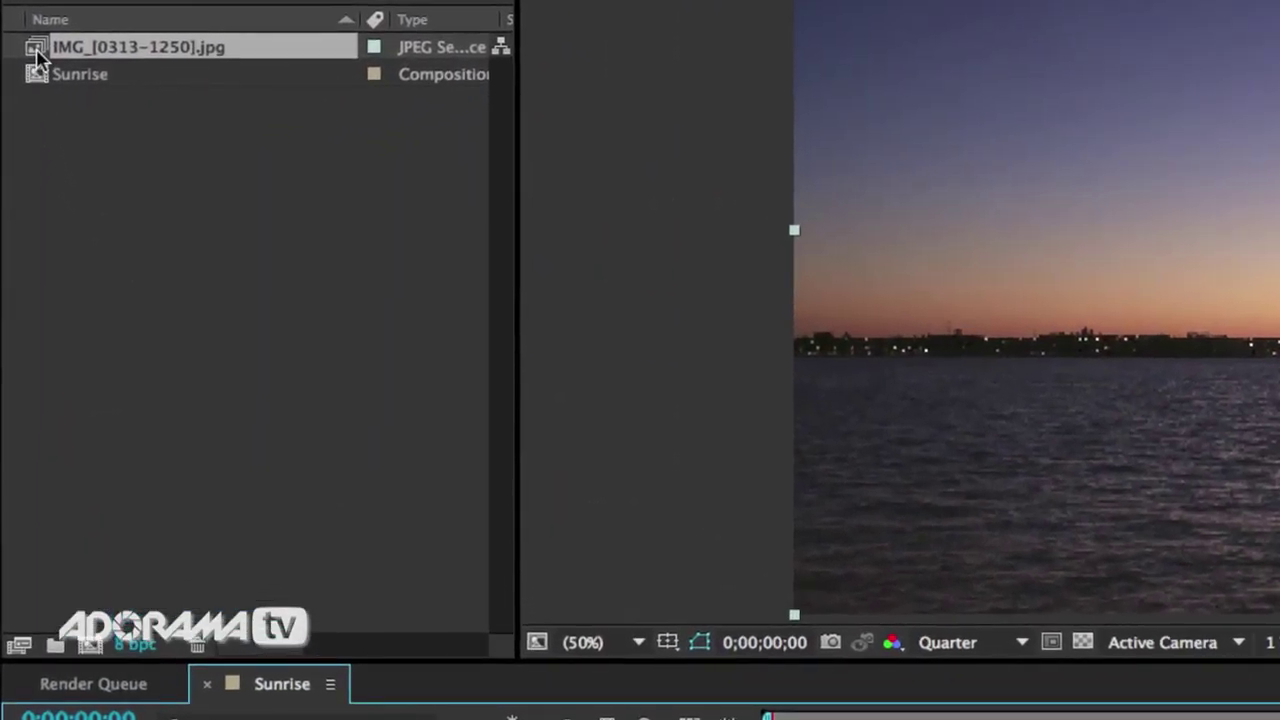
pyautogui.rightClick(37, 55)
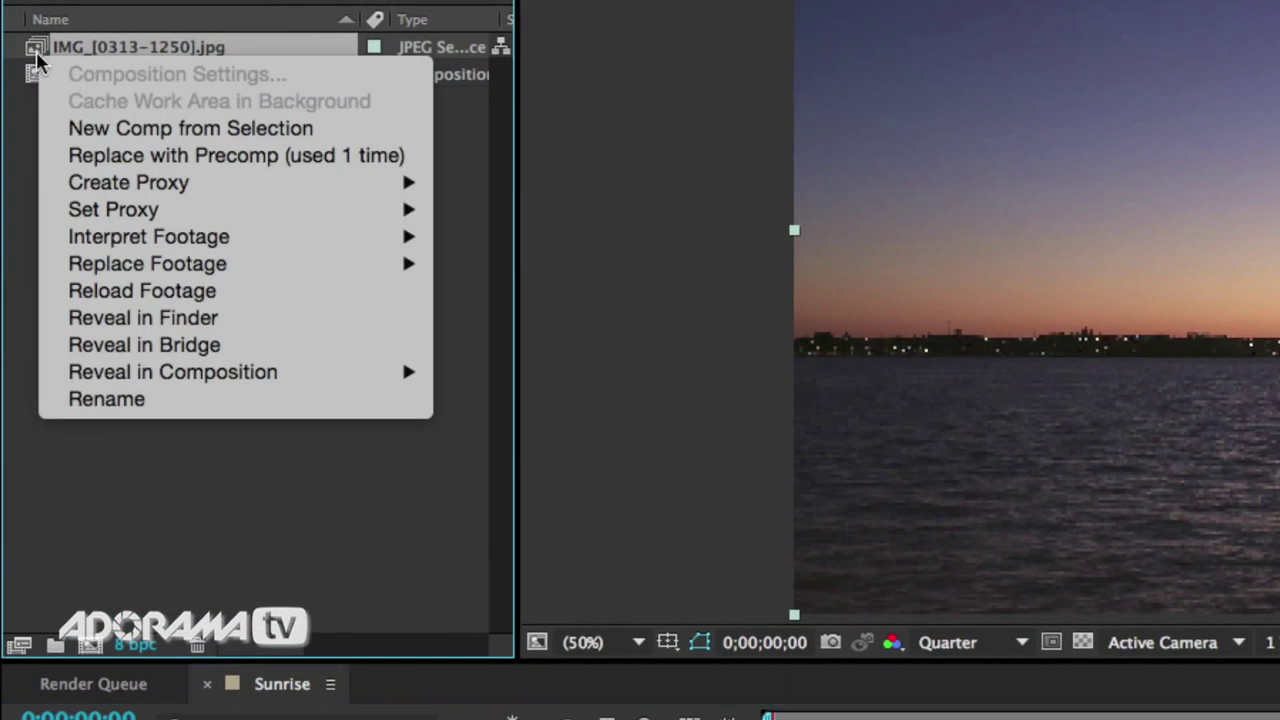
pyautogui.moveTo(95, 243)
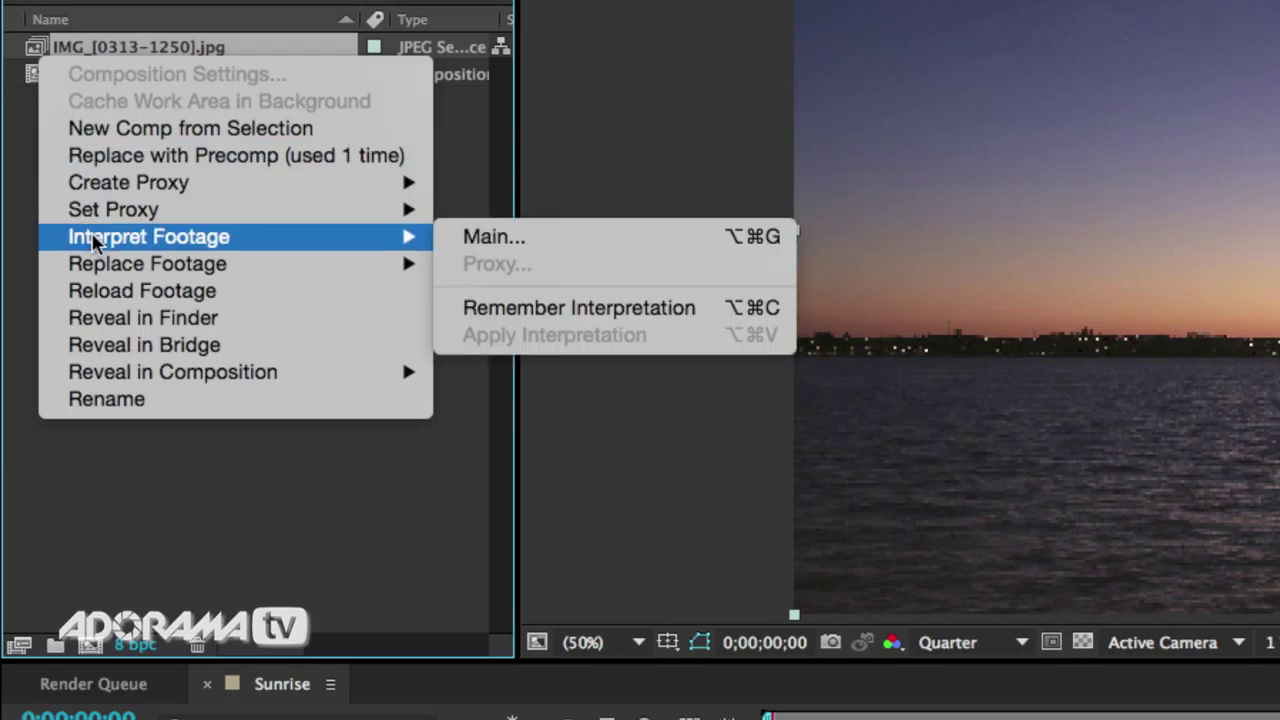
pyautogui.click(480, 236)
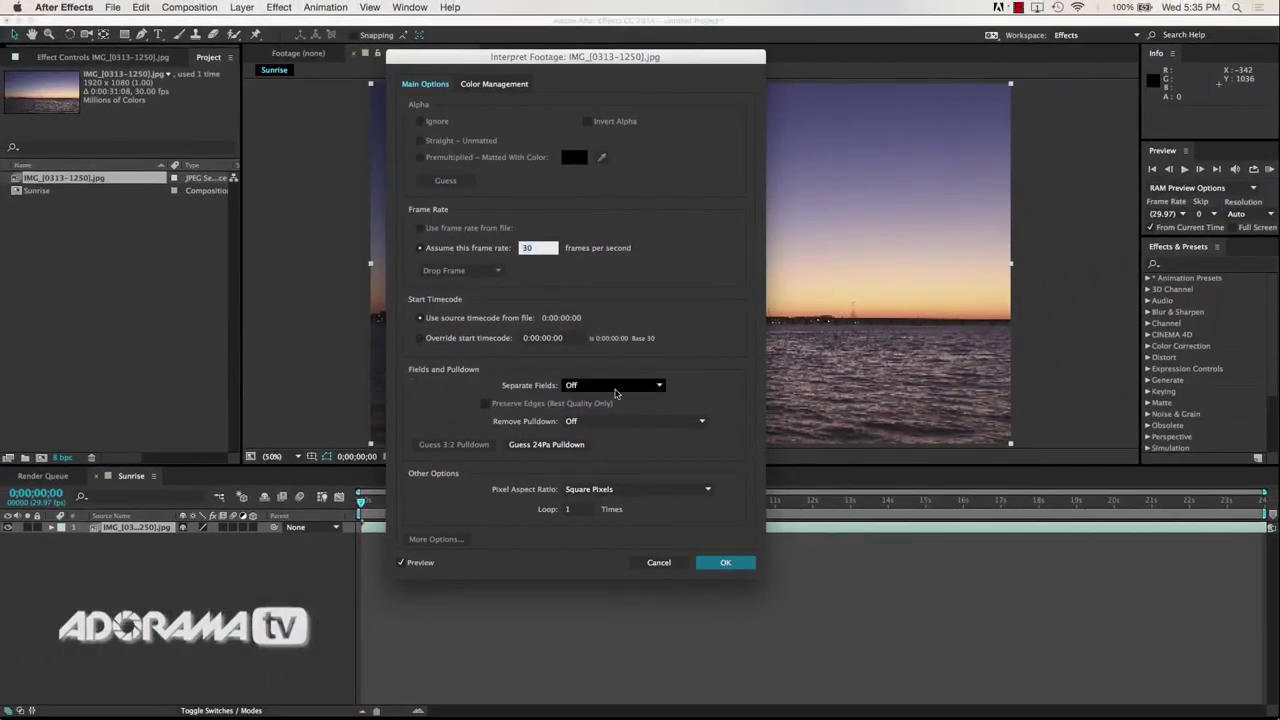
pyautogui.click(658, 565)
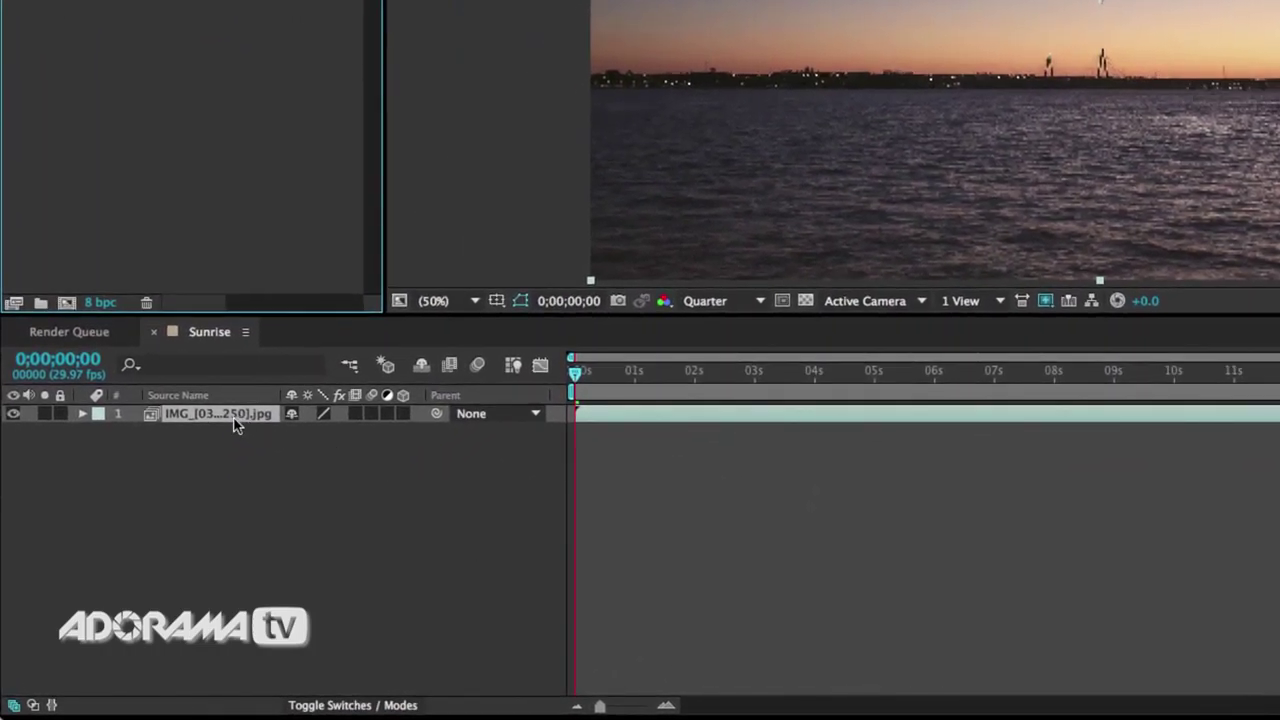
pyautogui.rightClick(234, 425)
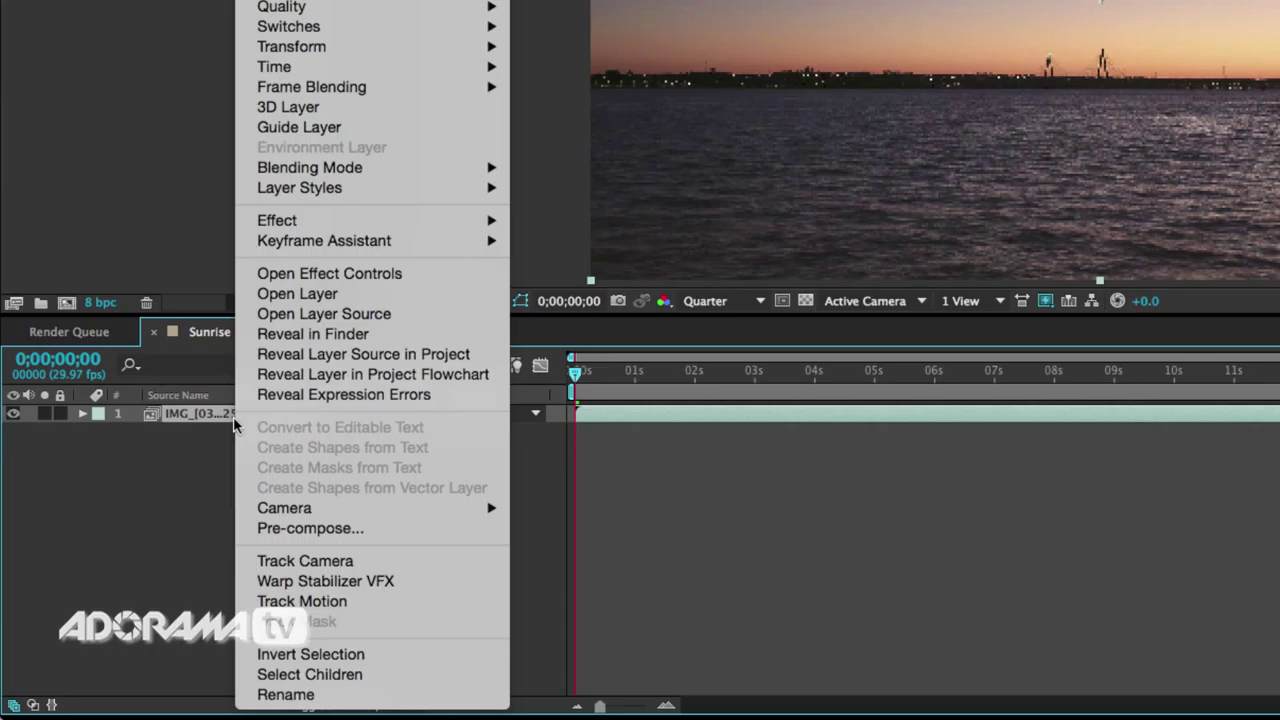
# Step: Time-stretch the sunrise layer with a 50 stretch factor, shortening it to 0;00;15;19
pyautogui.moveTo(390, 77)
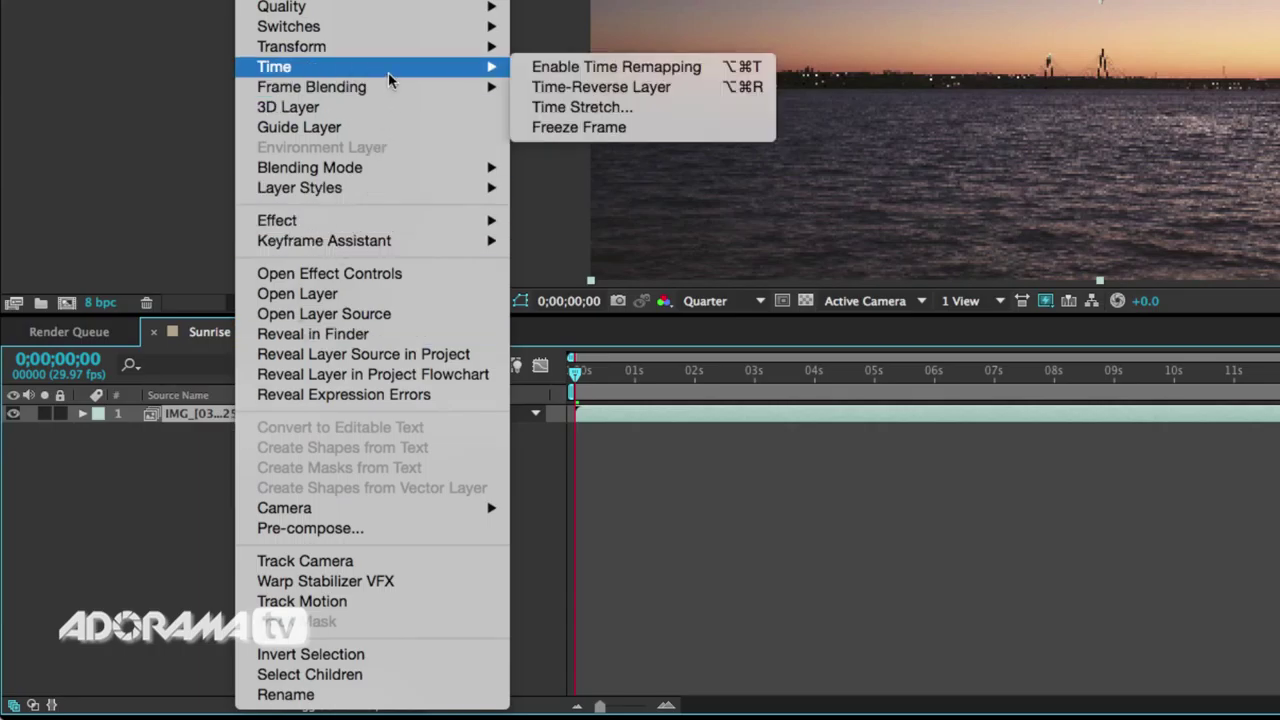
pyautogui.click(585, 108)
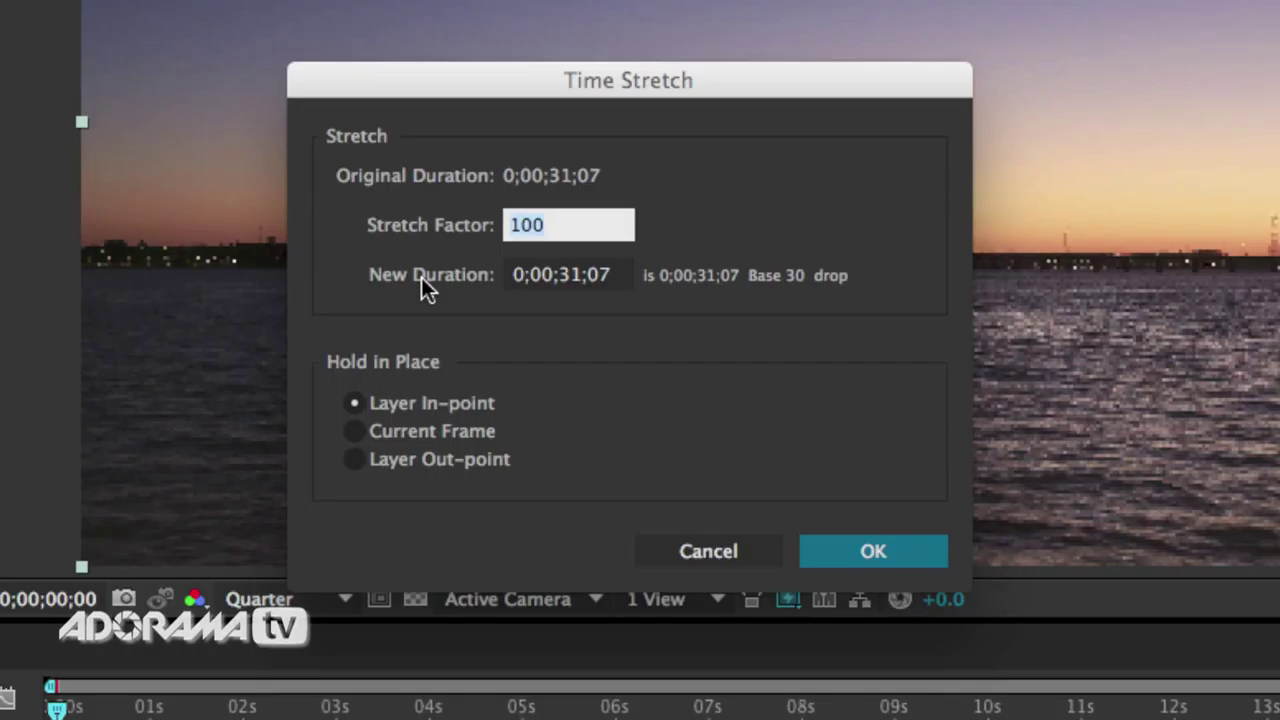
pyautogui.write('50')
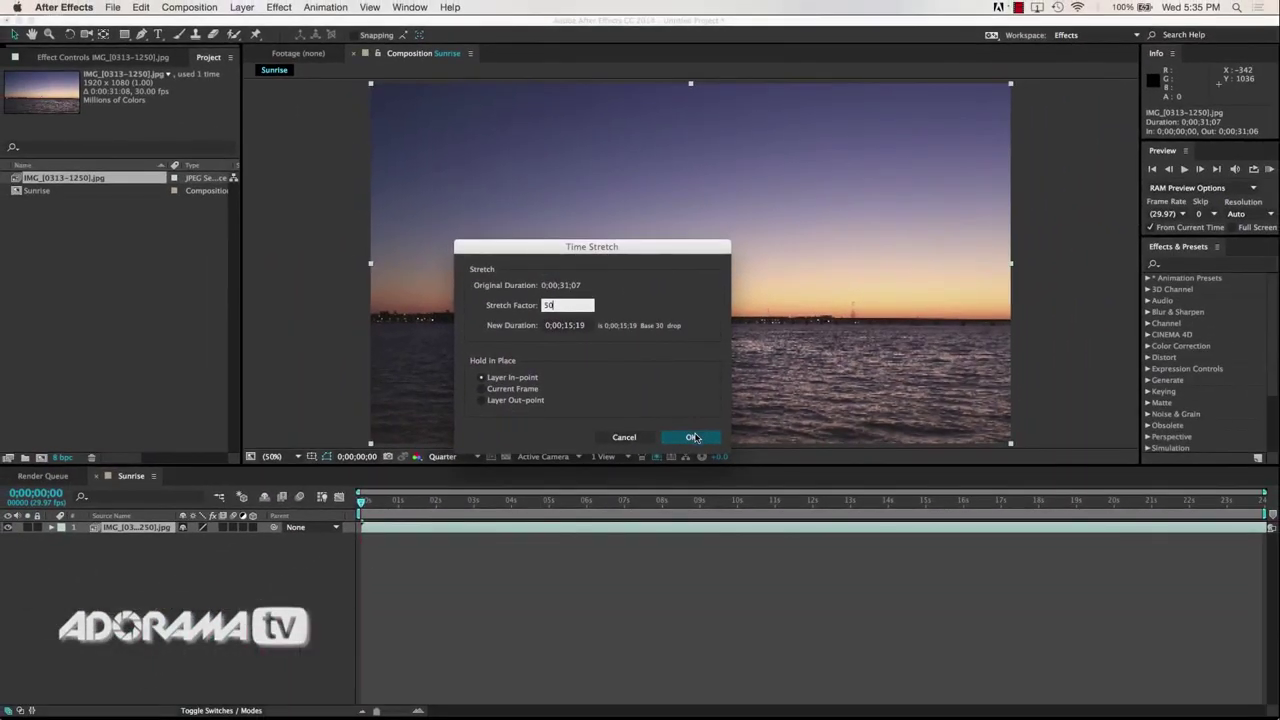
pyautogui.click(712, 448)
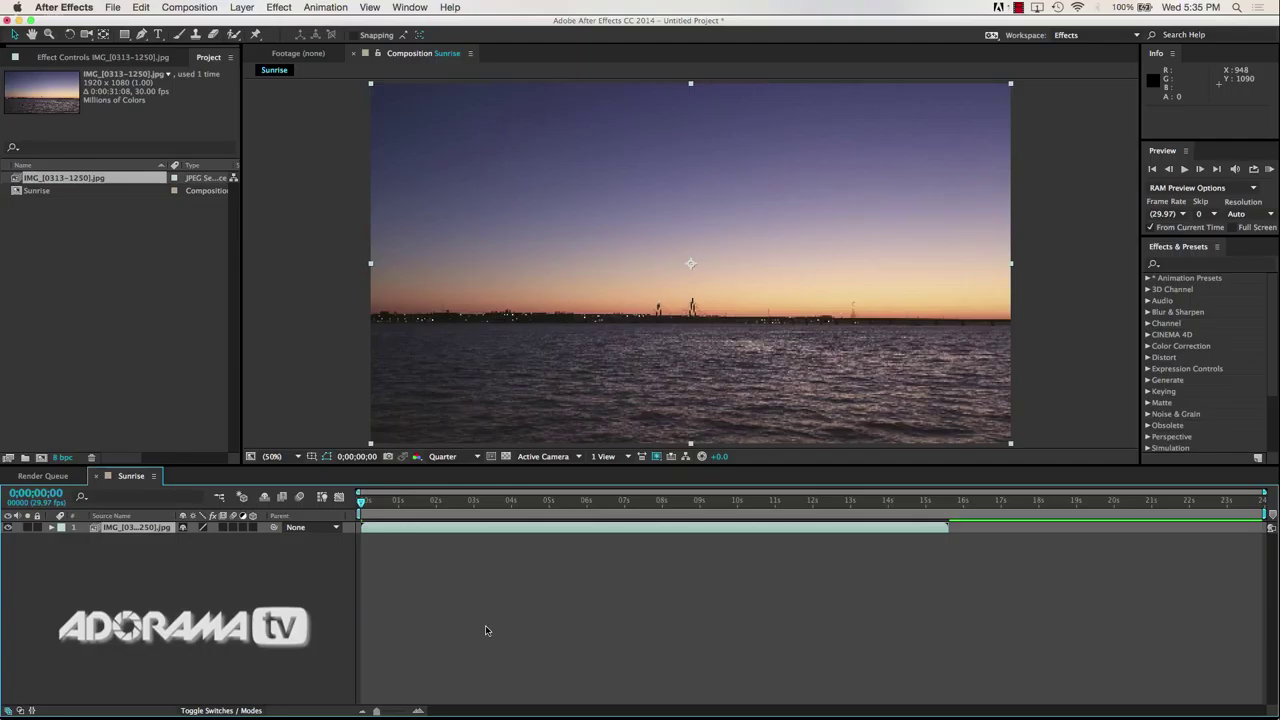
# Step: Preview the time-stretched sunrise playback, stopping it around the 5-second mark
pyautogui.press('space')
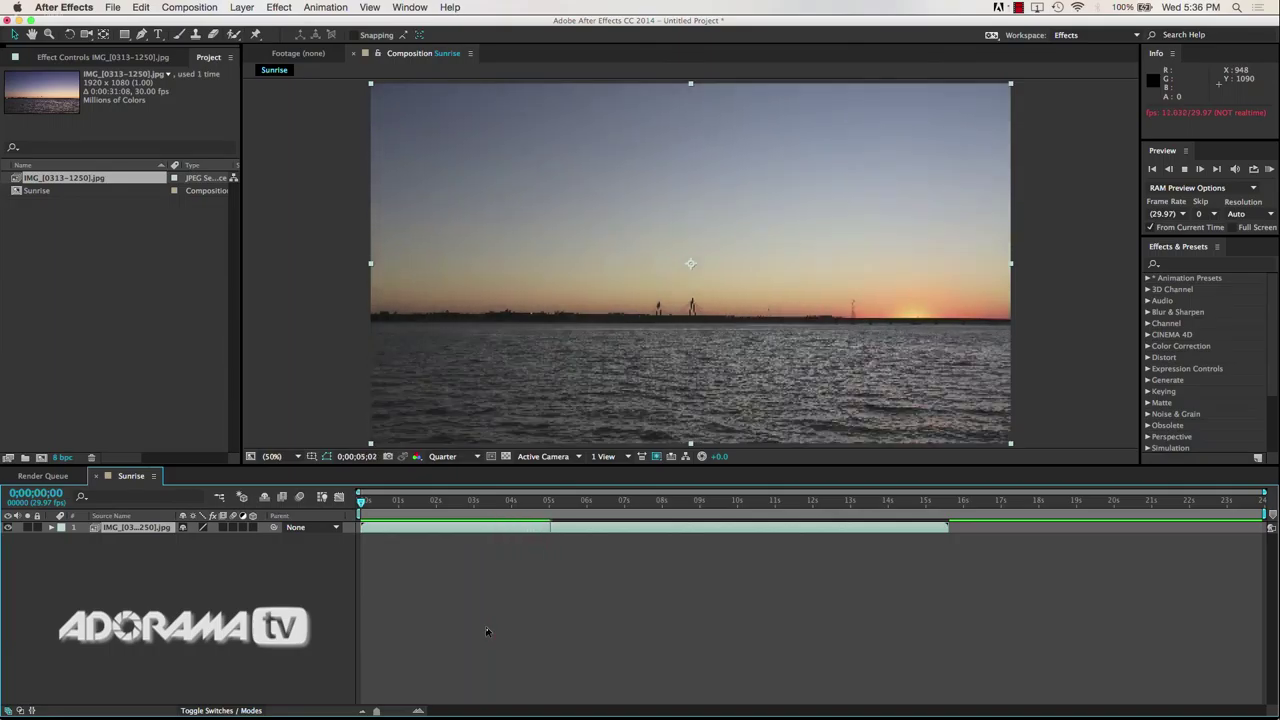
pyautogui.press('space')
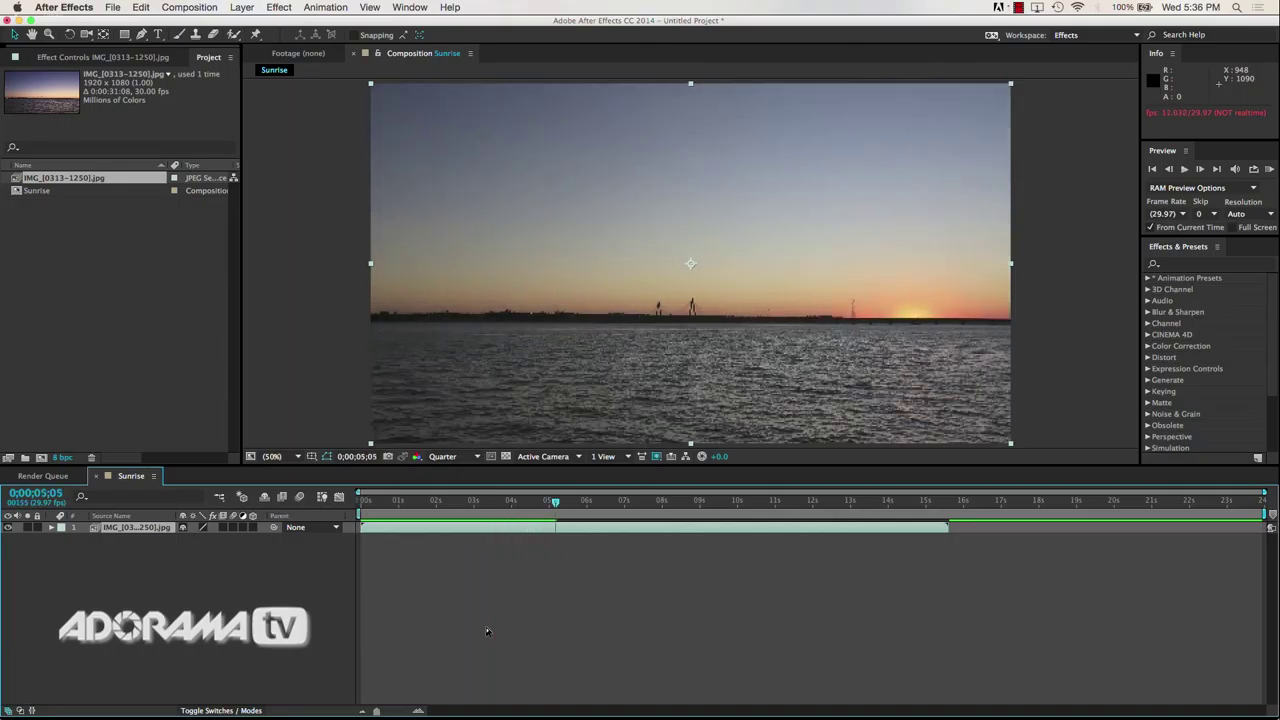
pyautogui.click(116, 8)
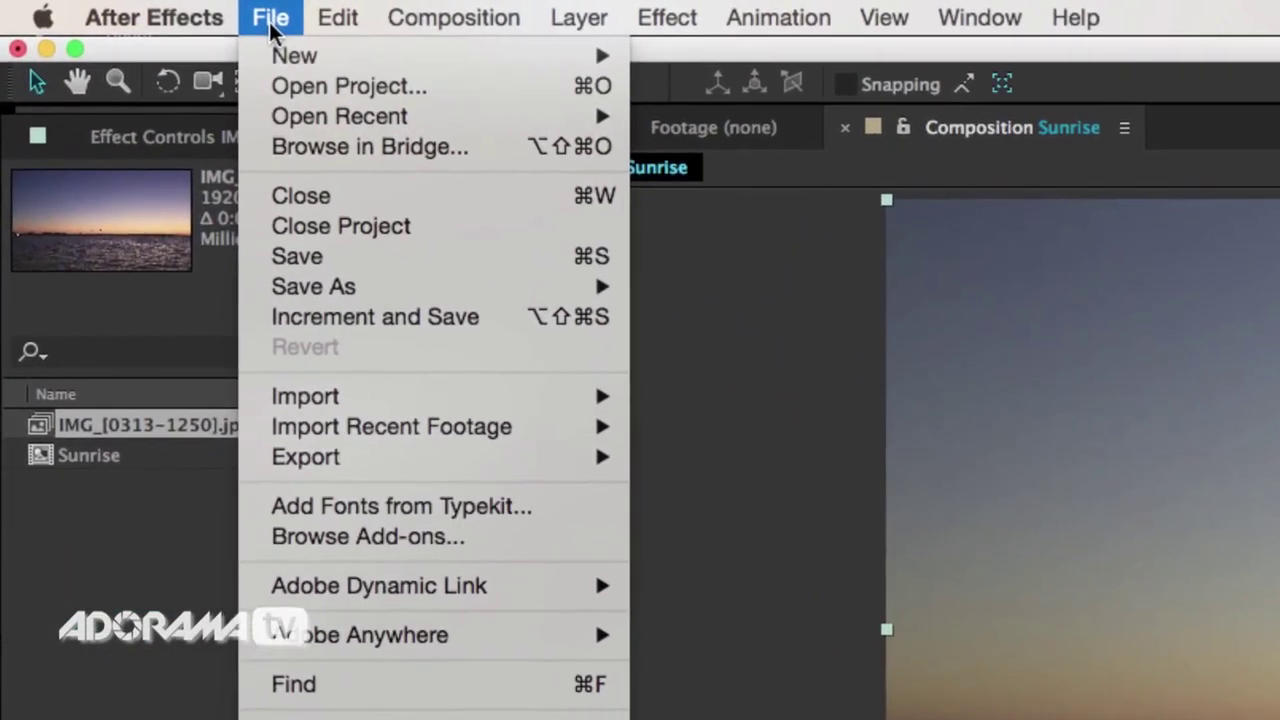
# Step: Queue the Sunrise comp in Adobe Media Encoder via File > Export > Add to Adobe Media Encoder Queue
pyautogui.moveTo(393, 473)
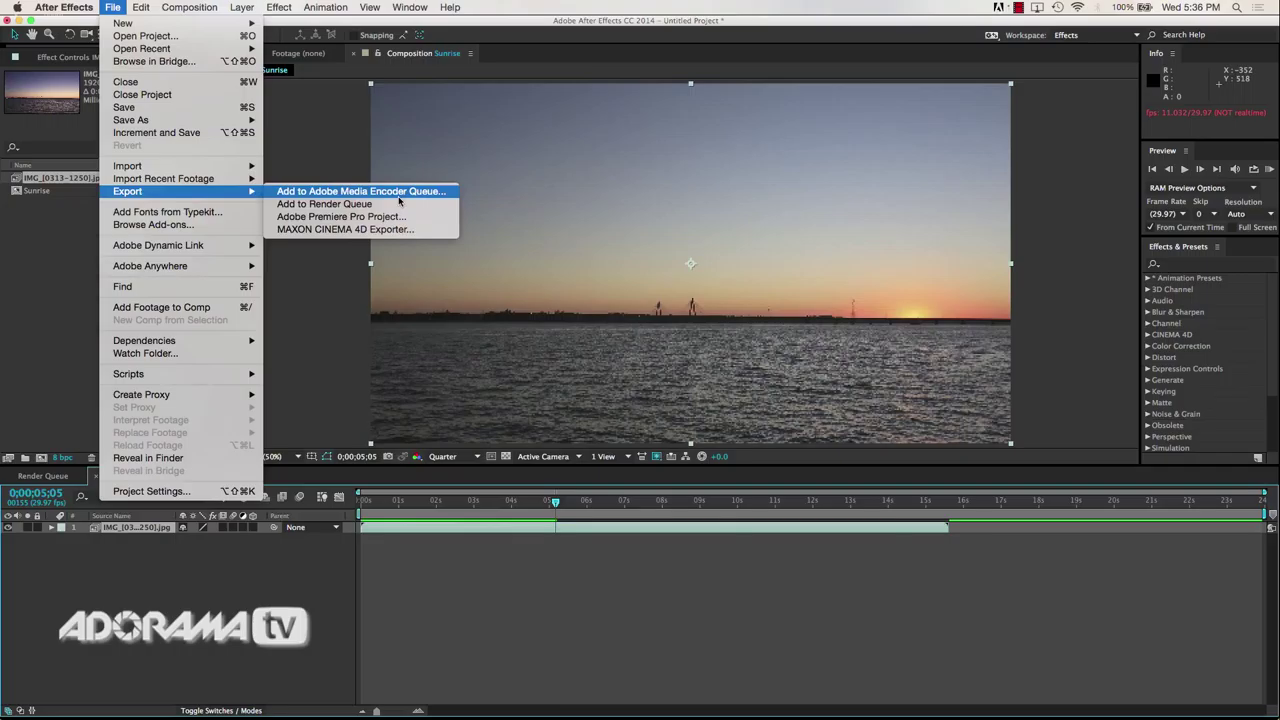
pyautogui.click(398, 196)
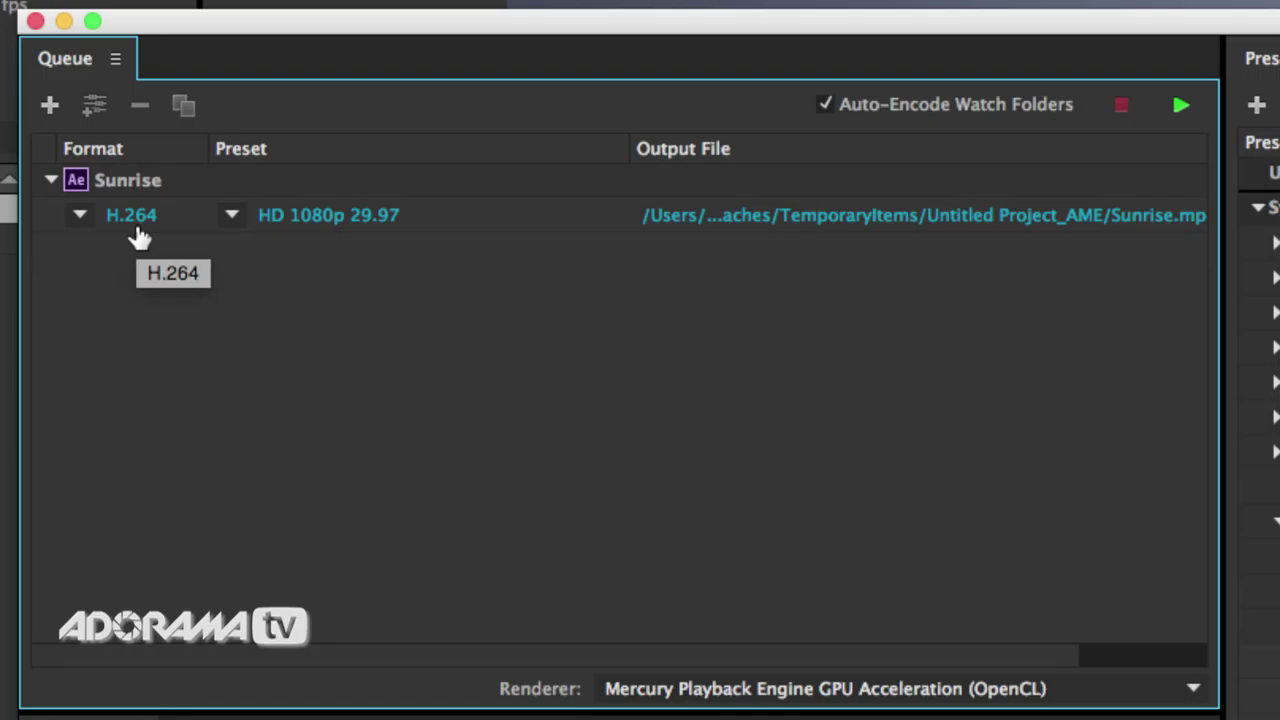
# Step: Open Export Settings for the Sunrise job and keep H.264 as the format, outputting Sunrise.mp4
pyautogui.click(137, 228)
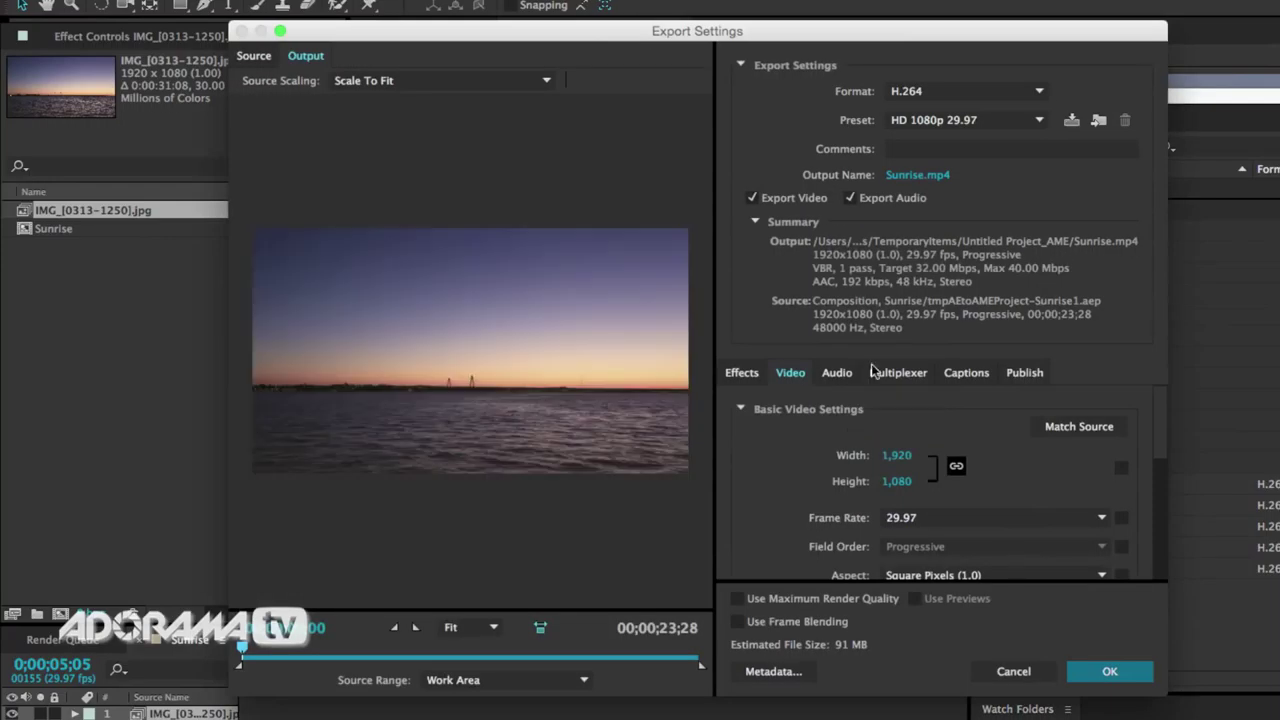
pyautogui.click(926, 92)
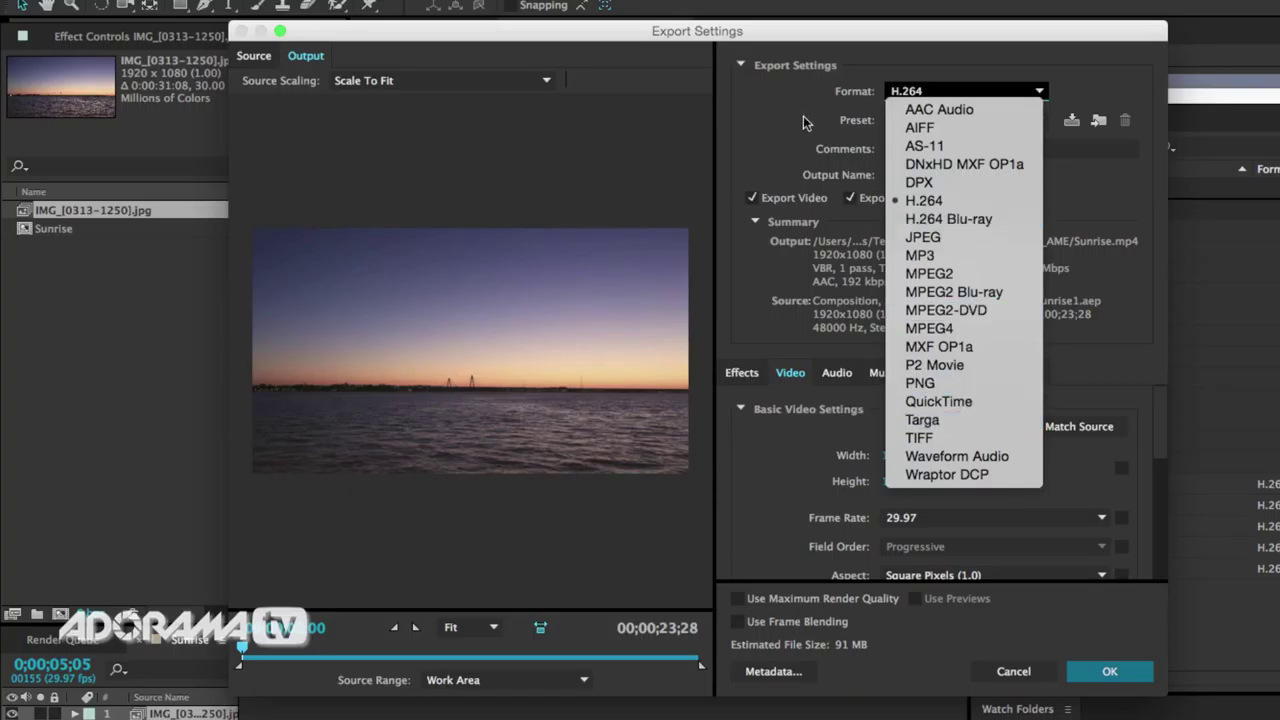
pyautogui.click(938, 201)
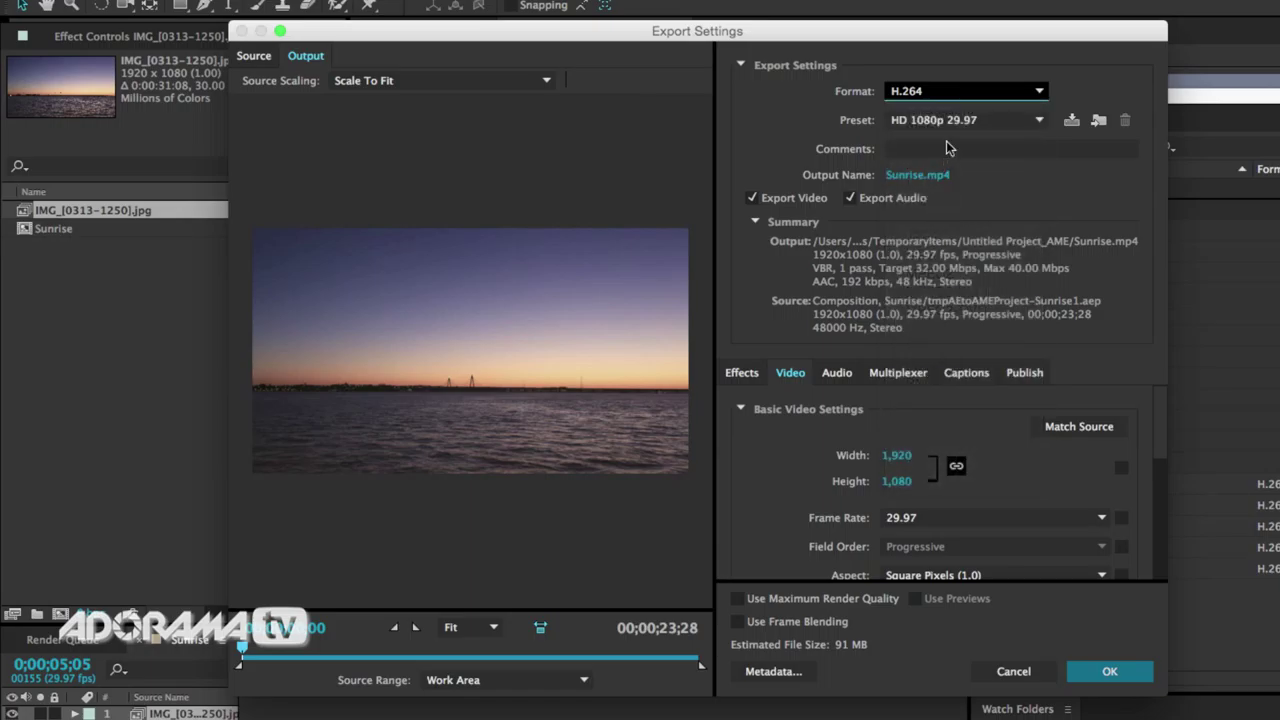